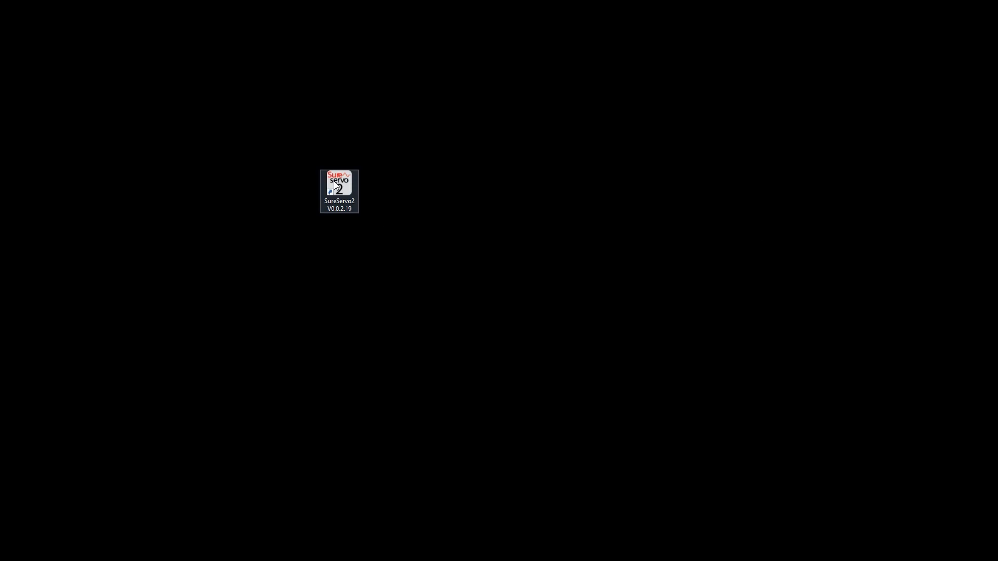
Launch SureServo2 Pro, add the SureServo2 drive on COM4 (USB Driver for AC Servo Drive) and switch it online
double_click(334, 181)
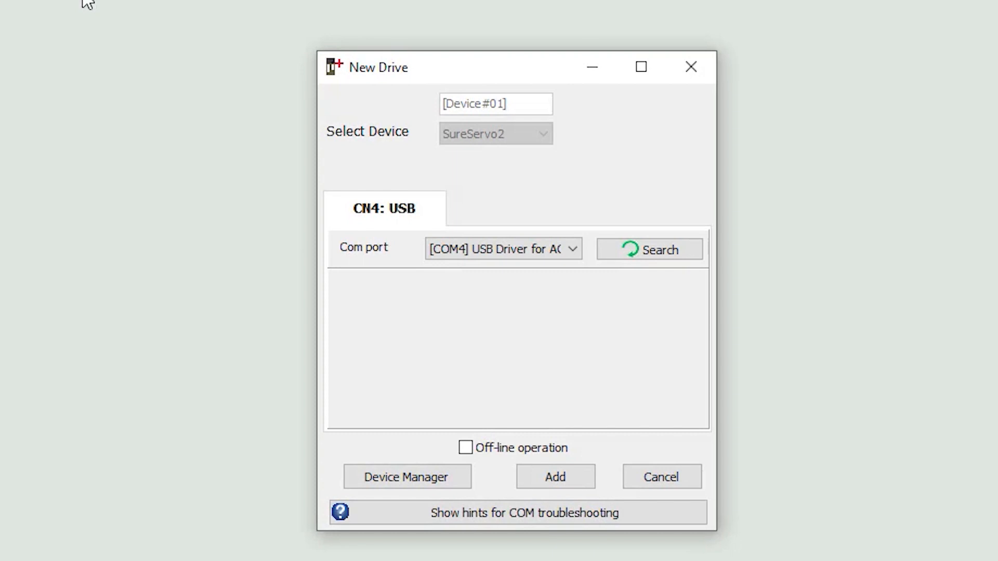
click(573, 250)
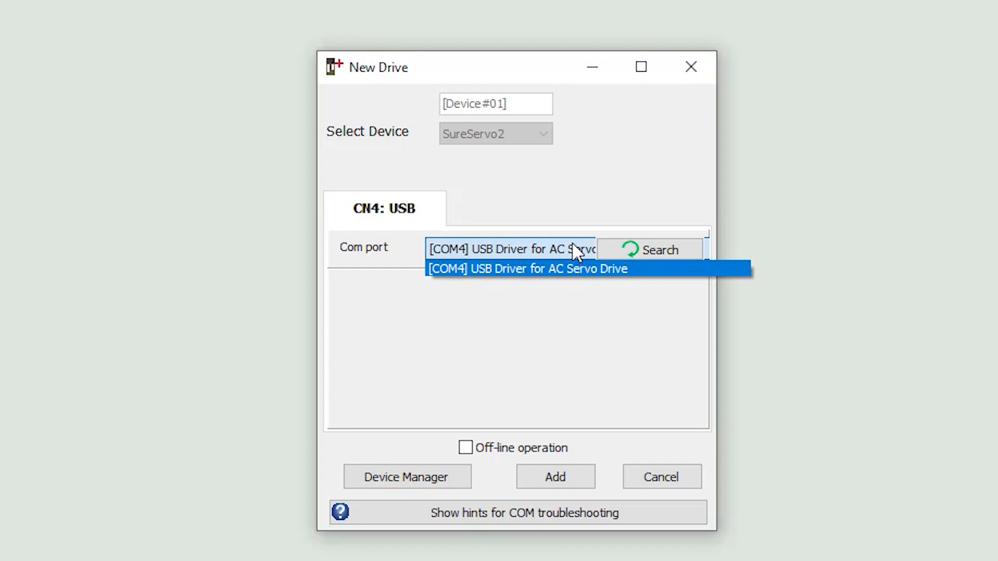
click(573, 244)
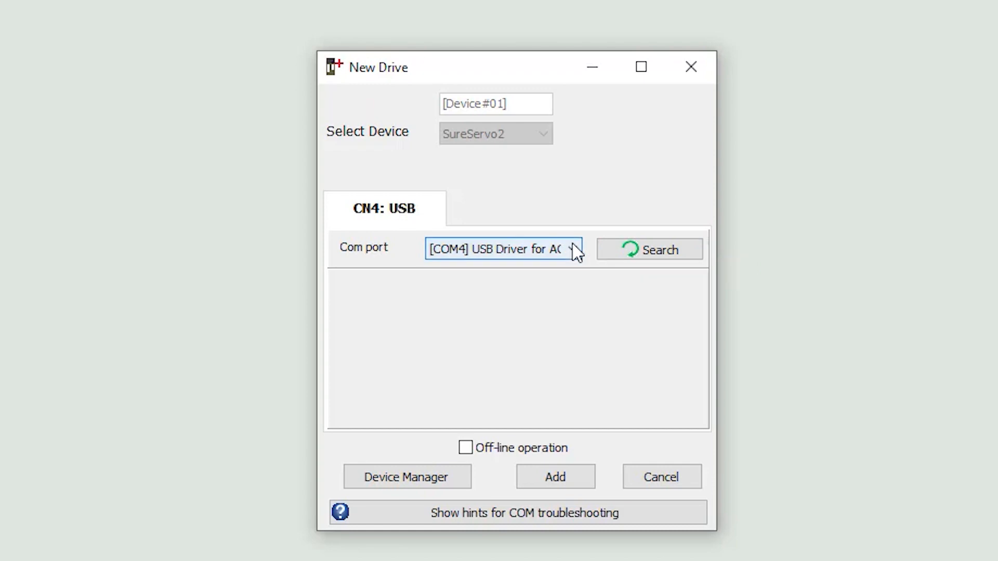
click(671, 262)
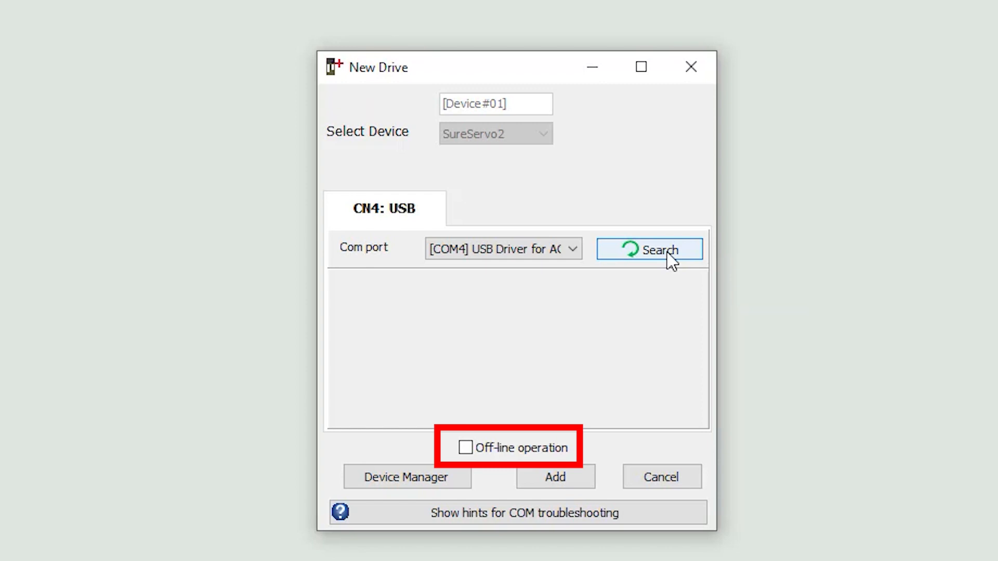
click(567, 483)
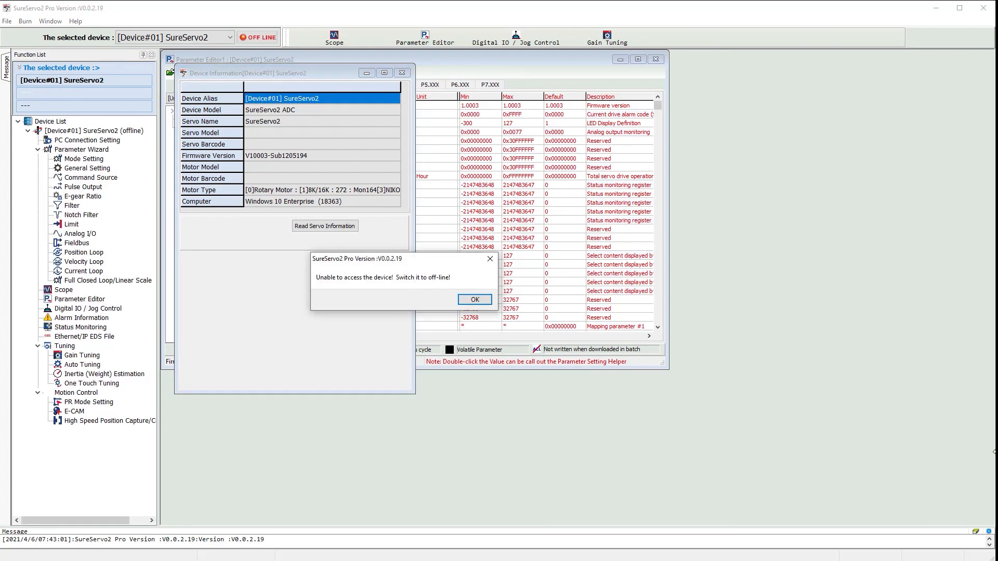
click(476, 301)
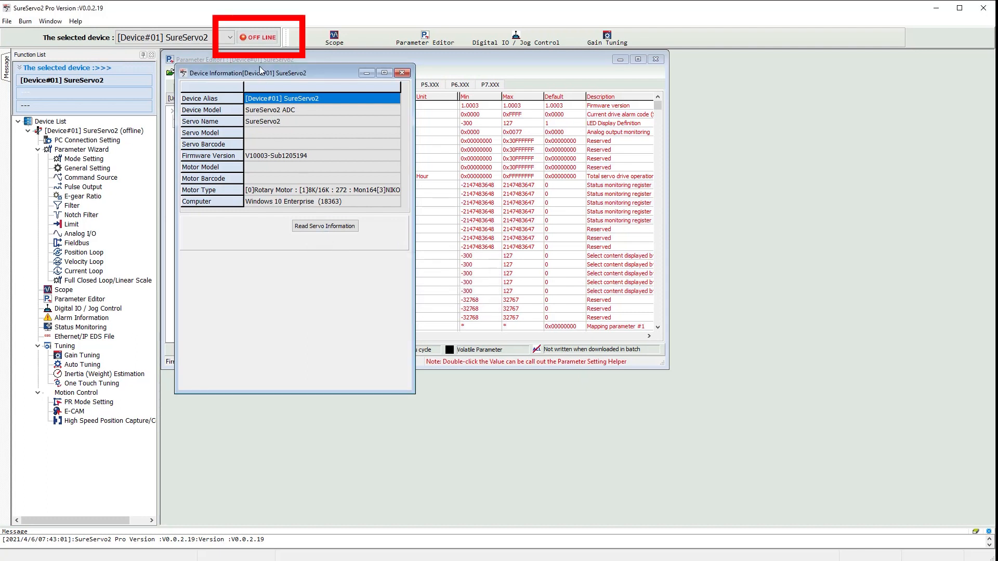
click(259, 37)
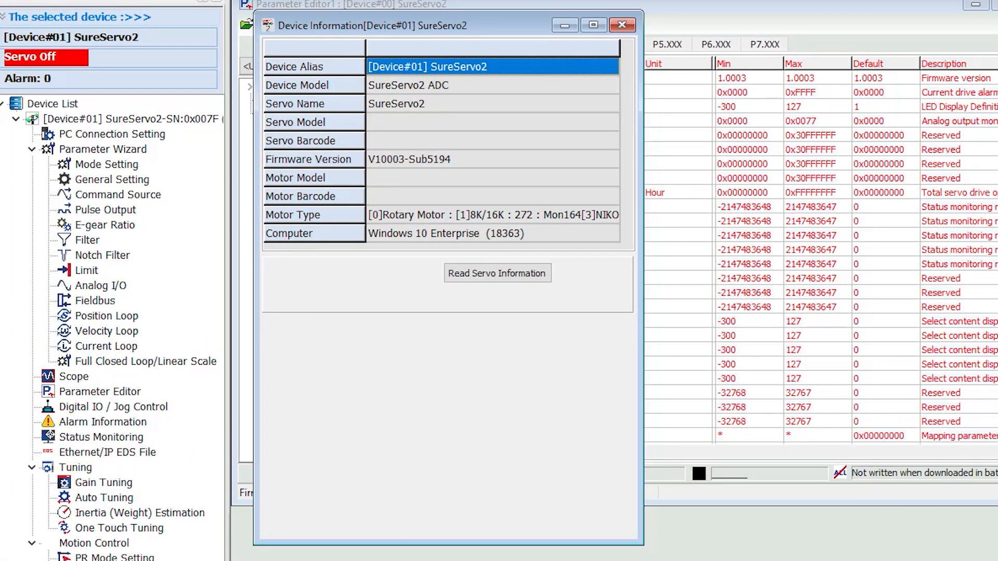
Read the servo information, close its window and read all parameters from the drive into the Parameter Editor
click(512, 281)
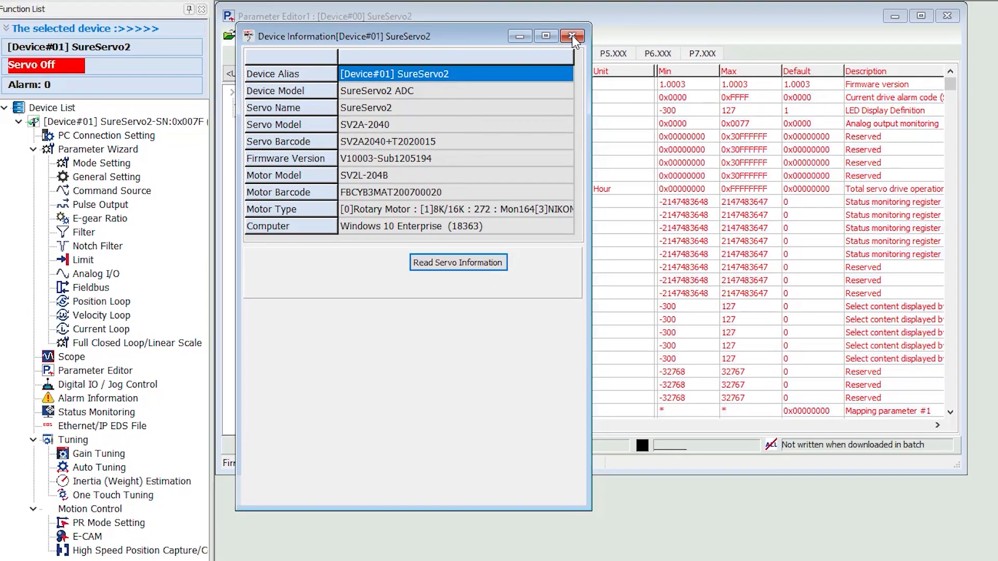
click(622, 24)
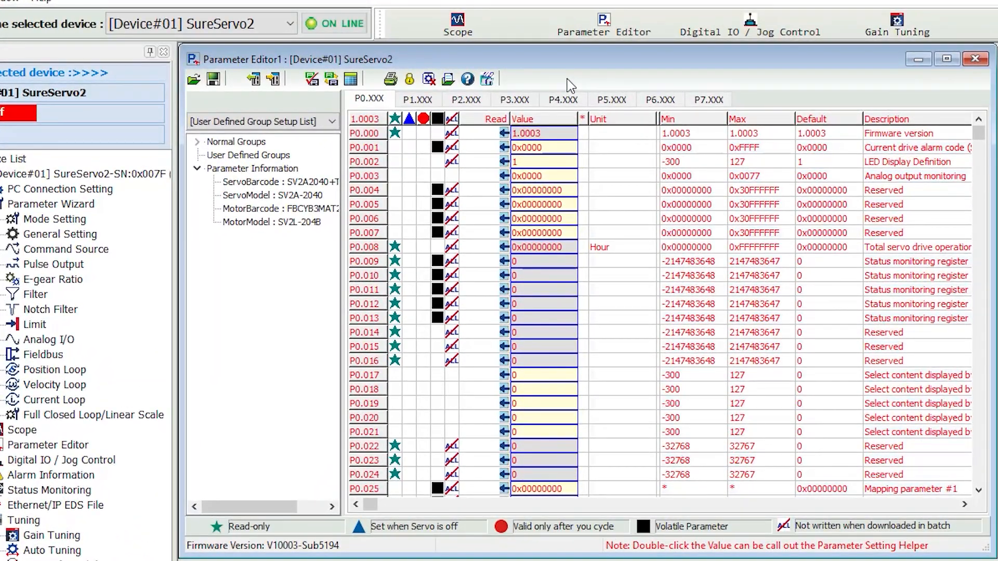
click(257, 82)
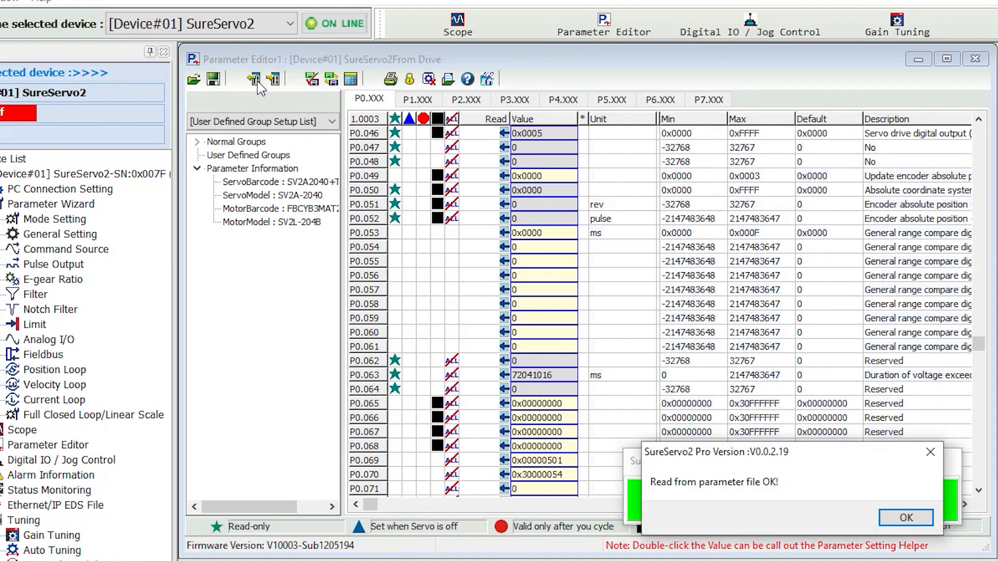
click(906, 518)
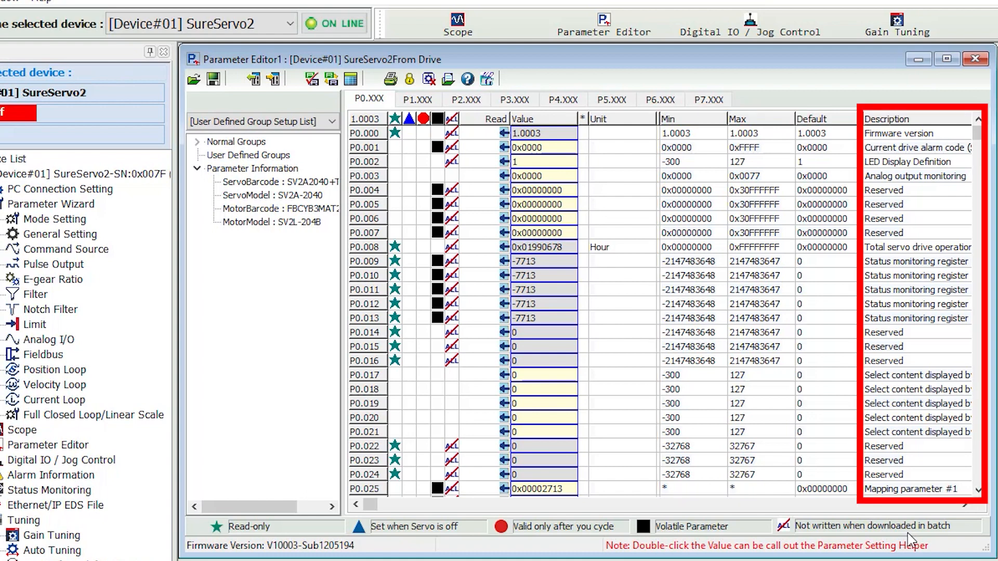
Open the Parameter Setting Helper for P2.015 (DI6 functional planning) and view the available functional settings
click(466, 99)
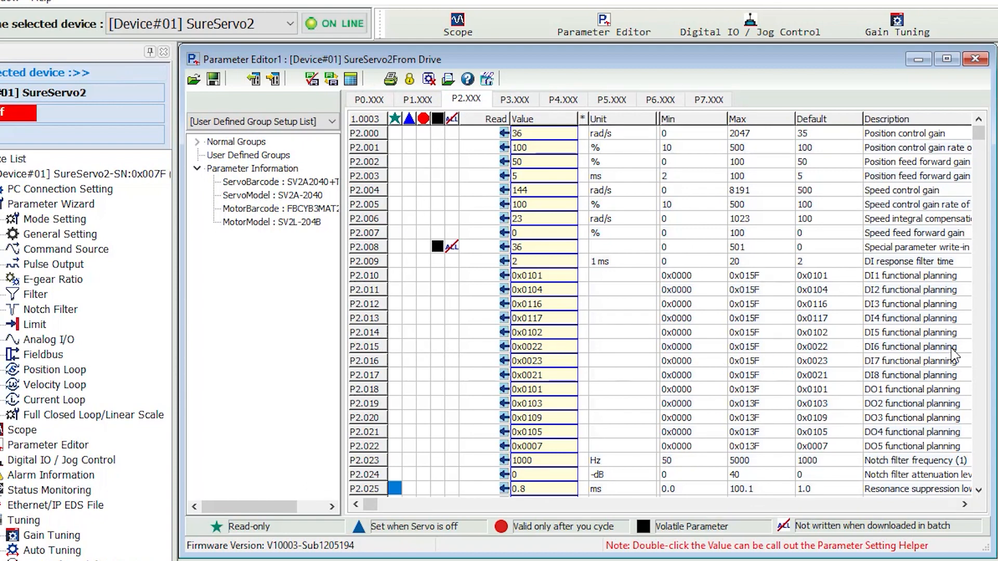
click(524, 346)
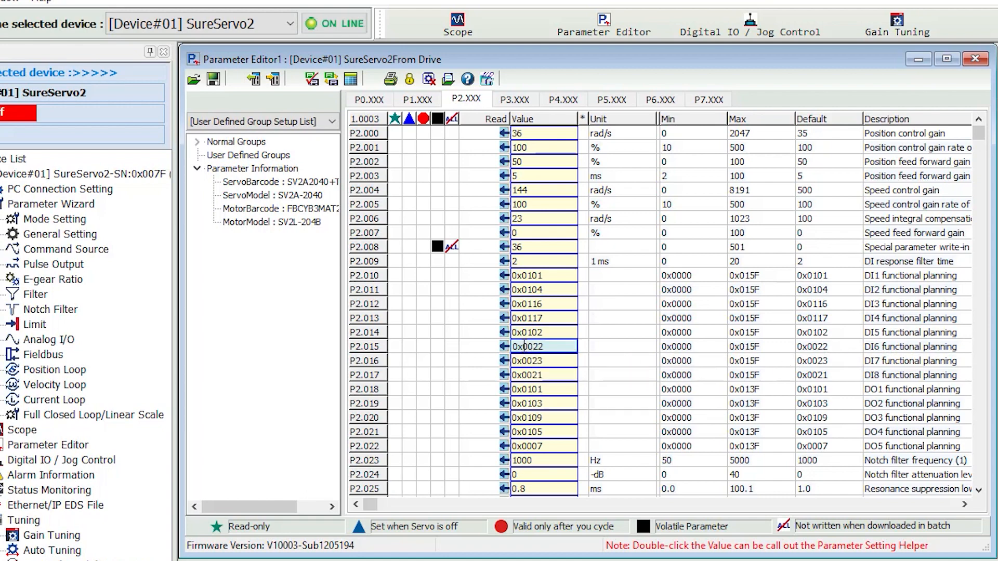
double_click(523, 346)
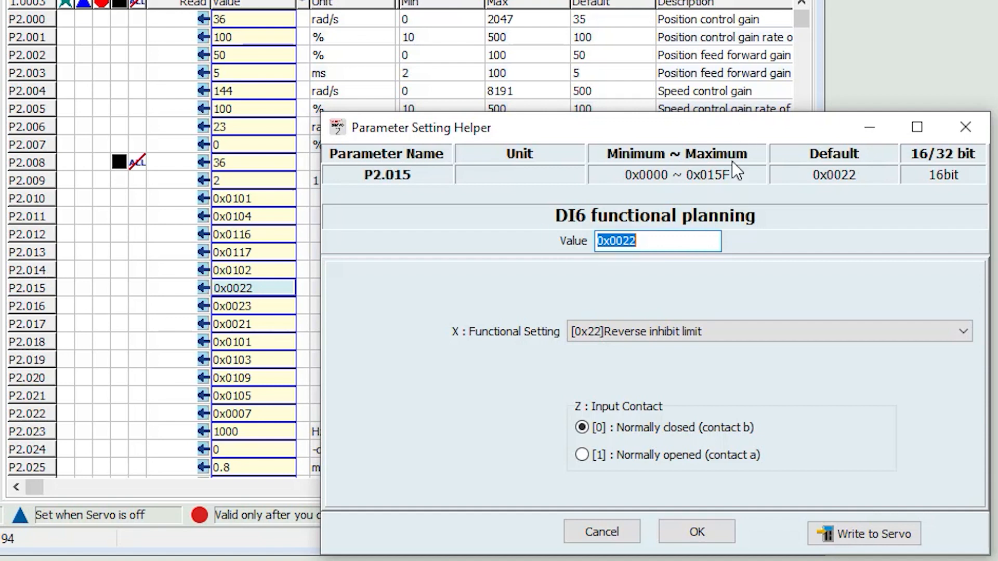
click(963, 332)
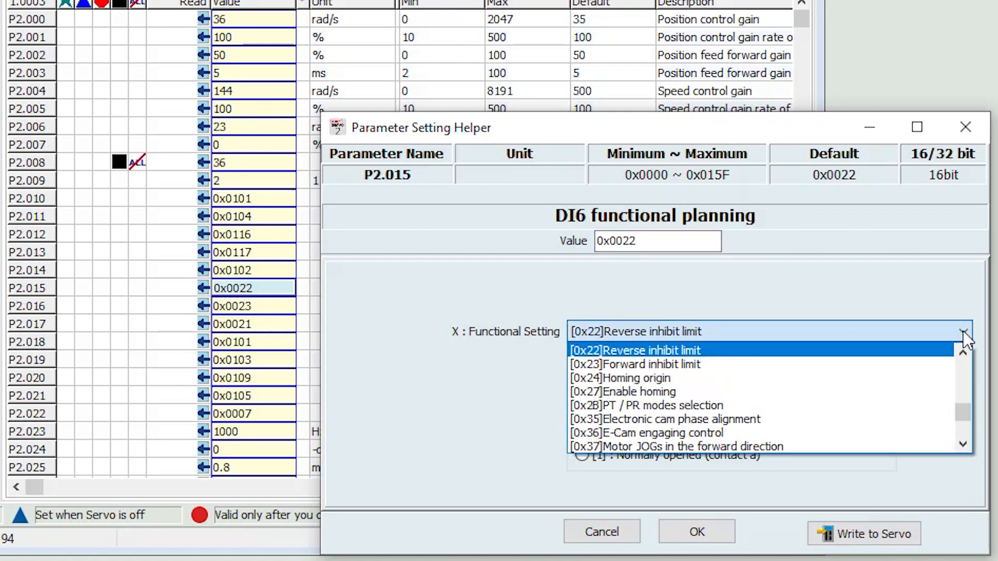
mouse_move(965, 416)
mouse_down()
mouse_move(962, 350)
mouse_move(972, 416)
mouse_up()
click(946, 283)
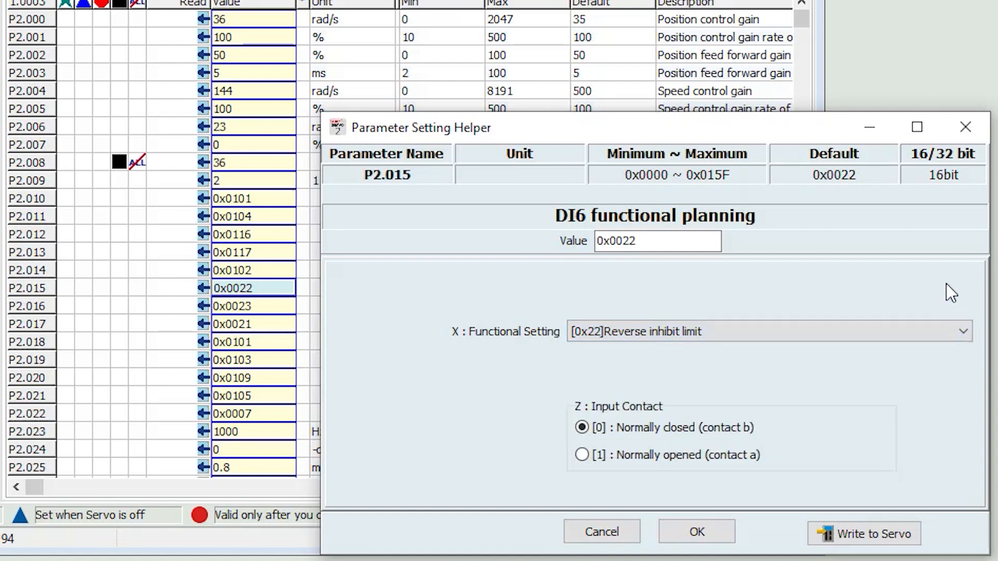
Set the DI6 input contact of P2.015 to Normally opened (contact a) and write it to the servo
click(582, 454)
click(581, 427)
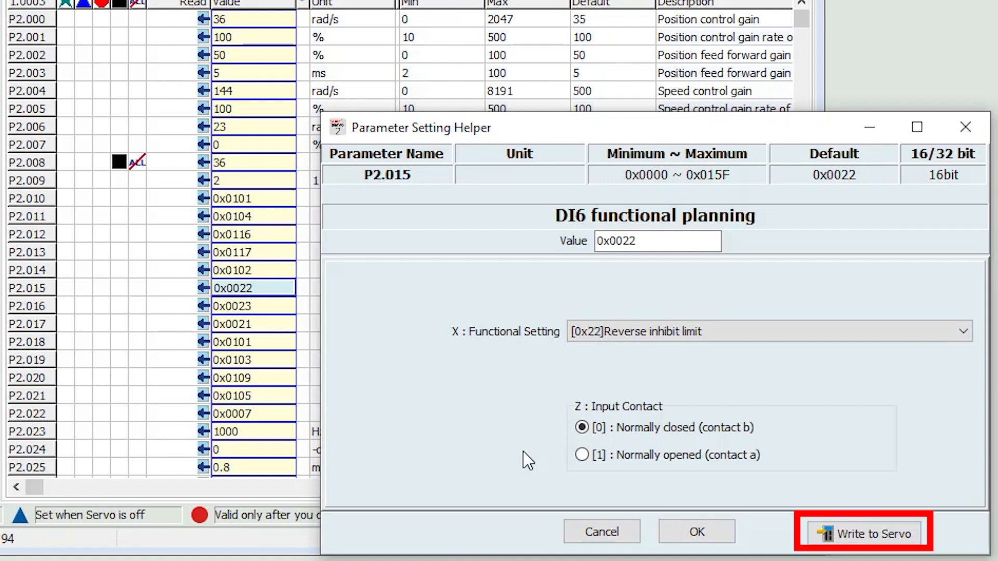
click(581, 457)
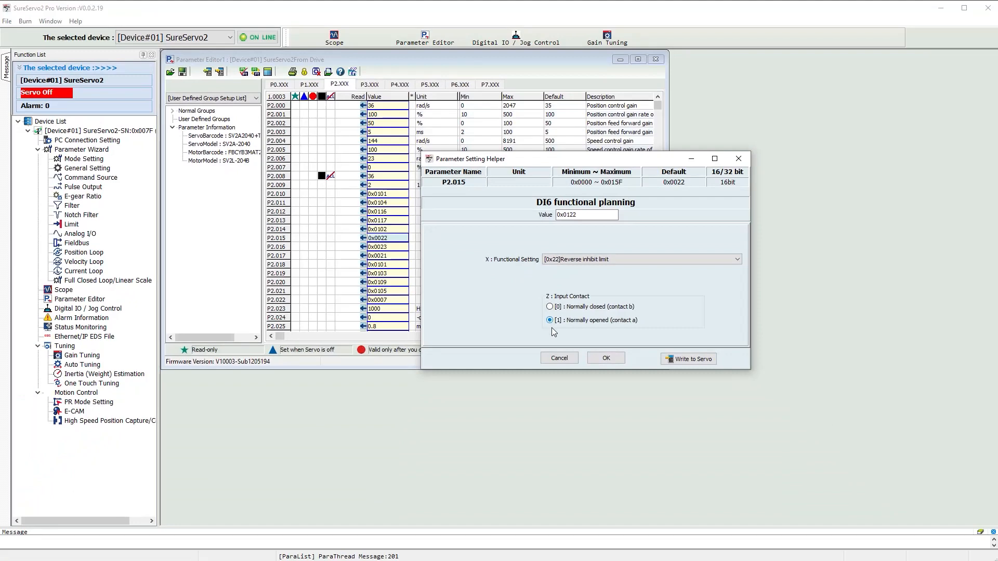
click(694, 360)
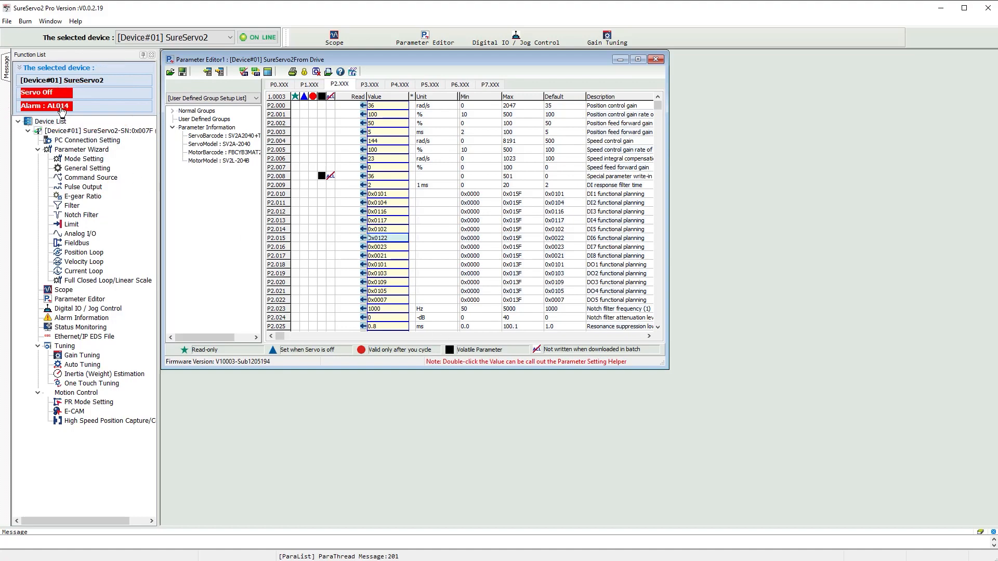
Examine the details of the drive's active alarm and its alarm history
click(61, 107)
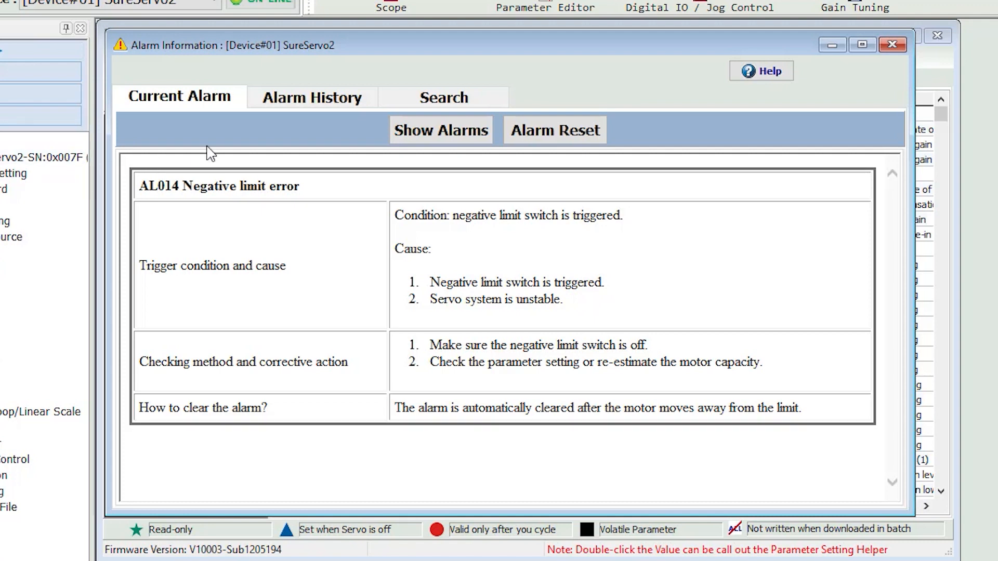
click(312, 102)
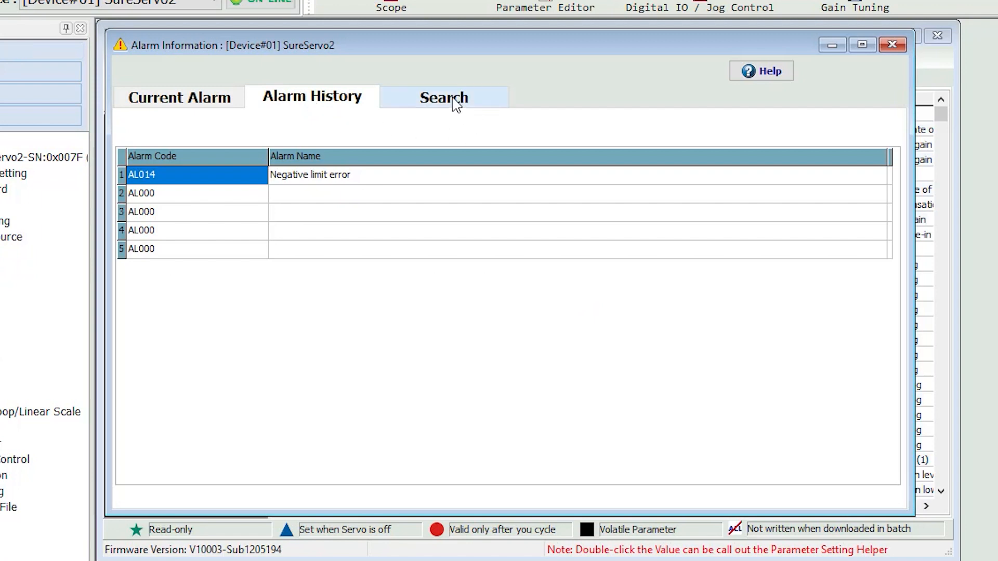
Search the alarm reference for code 23 and close the Alarm Information window
click(454, 103)
drag(359, 128, 337, 125)
text(1)
key(Return)
text(2)
key(Return)
text(3)
key(Return)
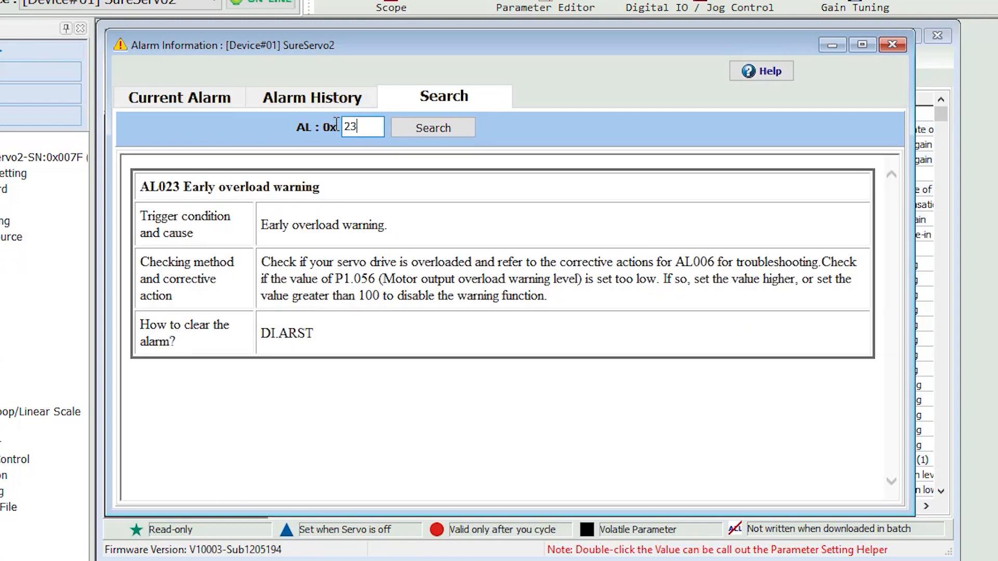
click(898, 44)
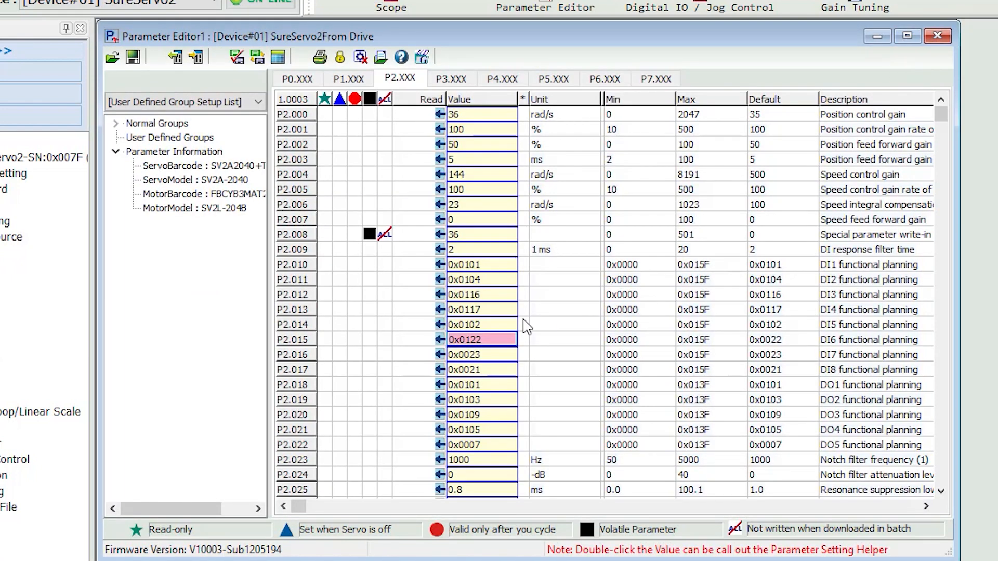
Set P2.015 (DI6 functional planning) to 0x0022 directly in the parameter table and write it to the servo
drag(483, 340, 445, 341)
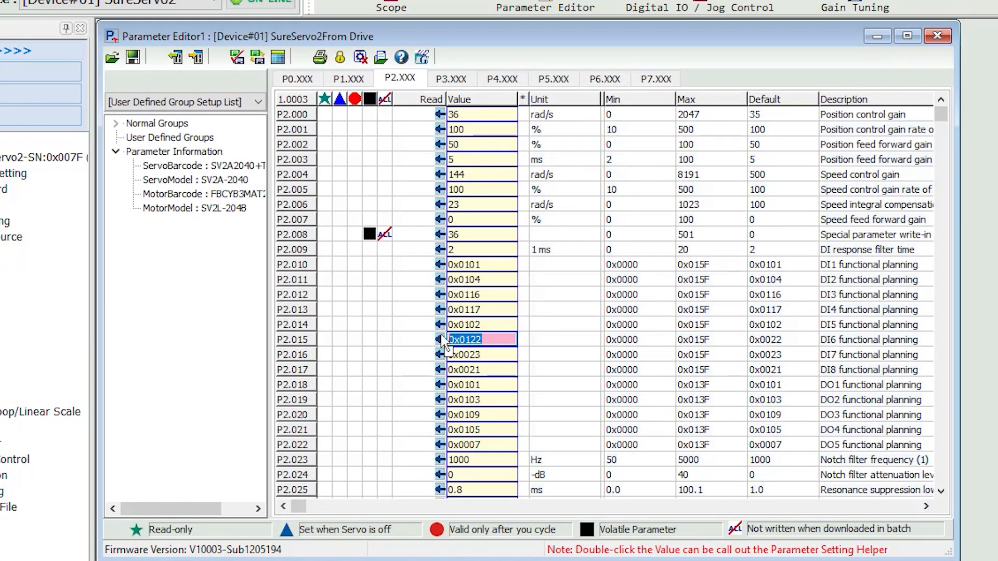
text(0x0022)
click(480, 370)
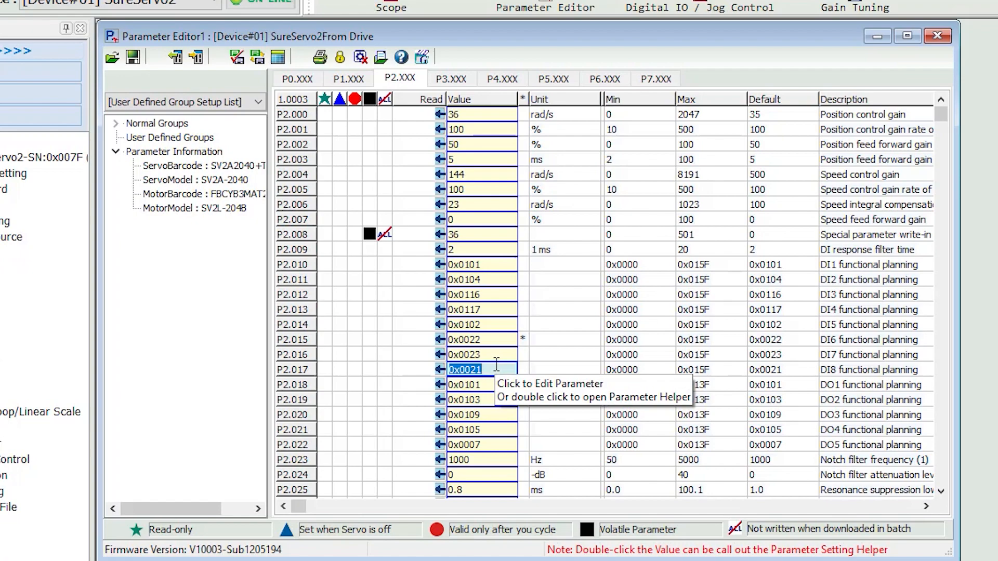
click(494, 339)
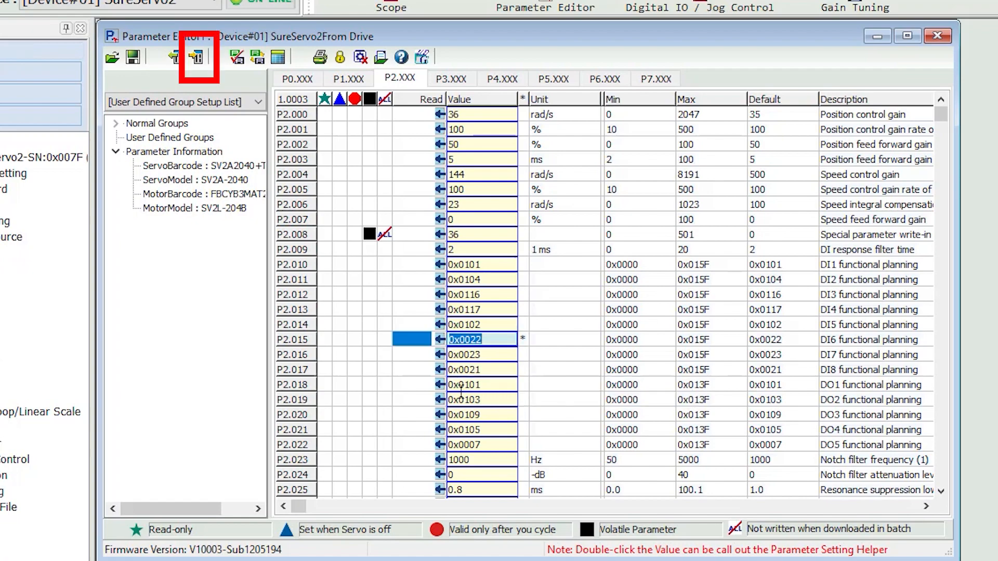
drag(484, 340, 455, 341)
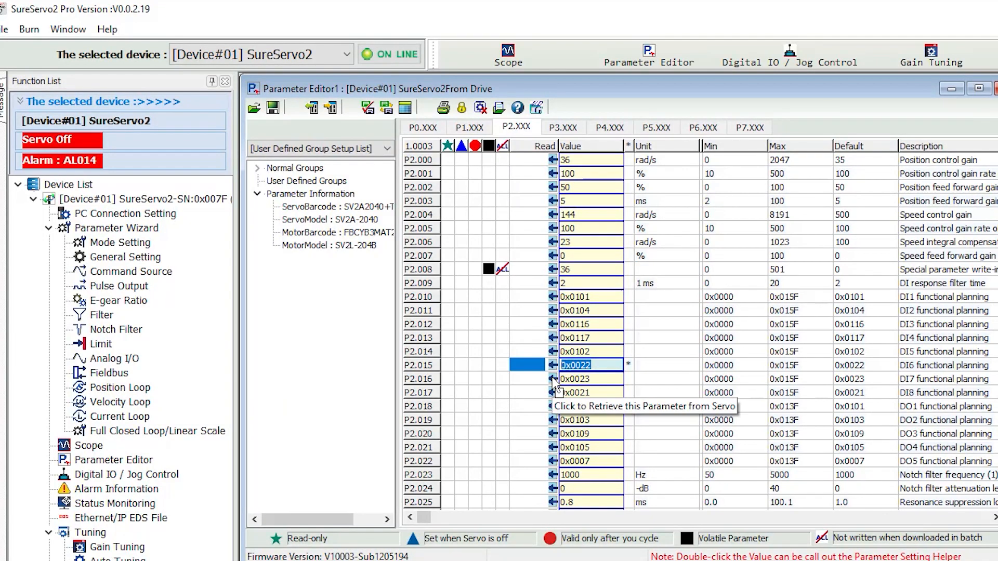
text(0x0022)
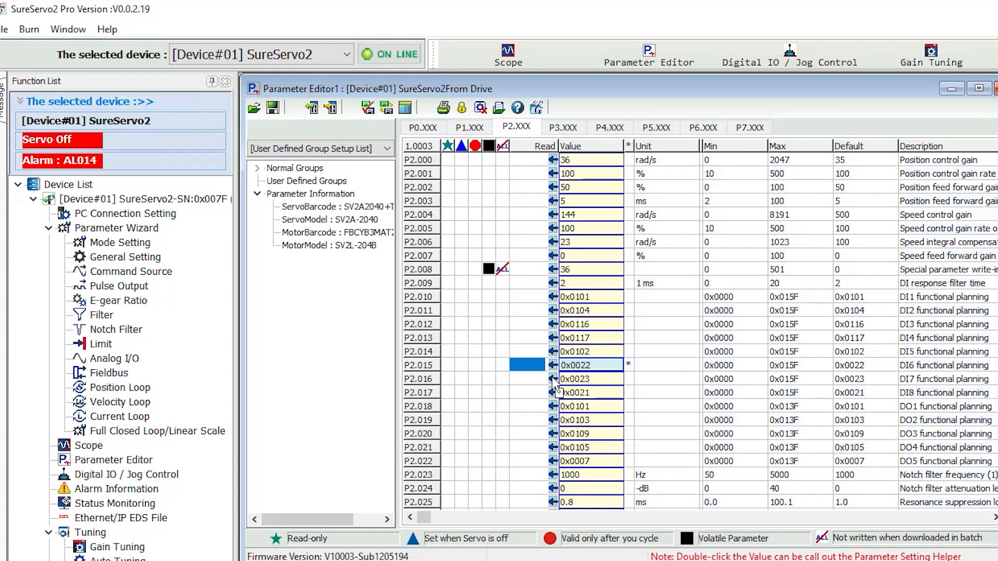
key(Return)
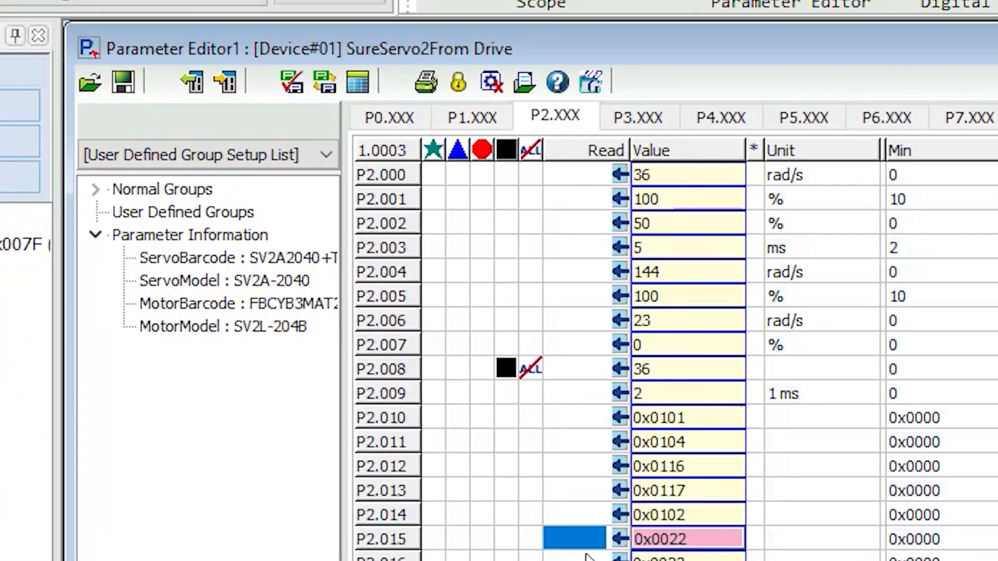
View the parameter comparison types and the configuration conversion target versions, cancelling both dialogs
click(291, 88)
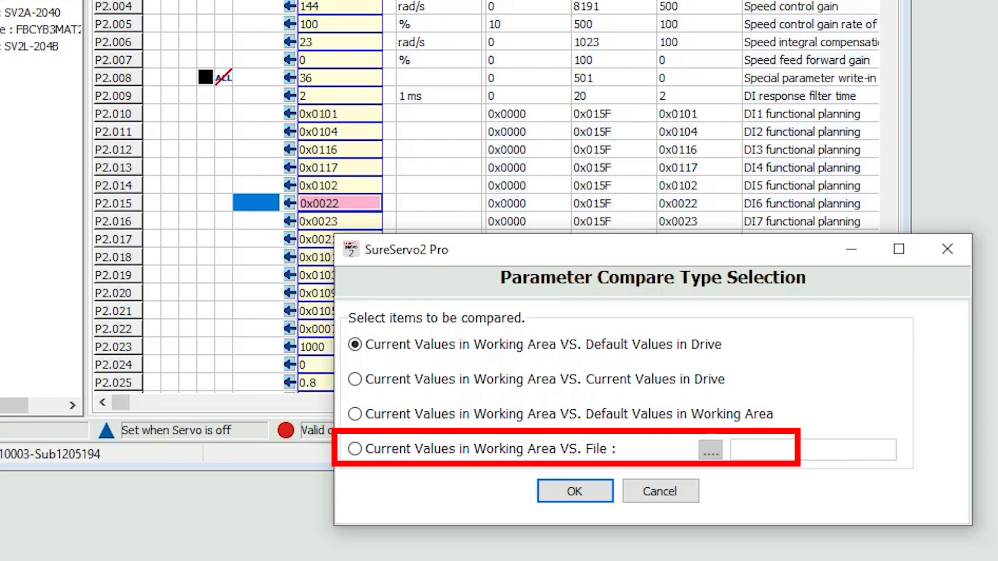
click(637, 495)
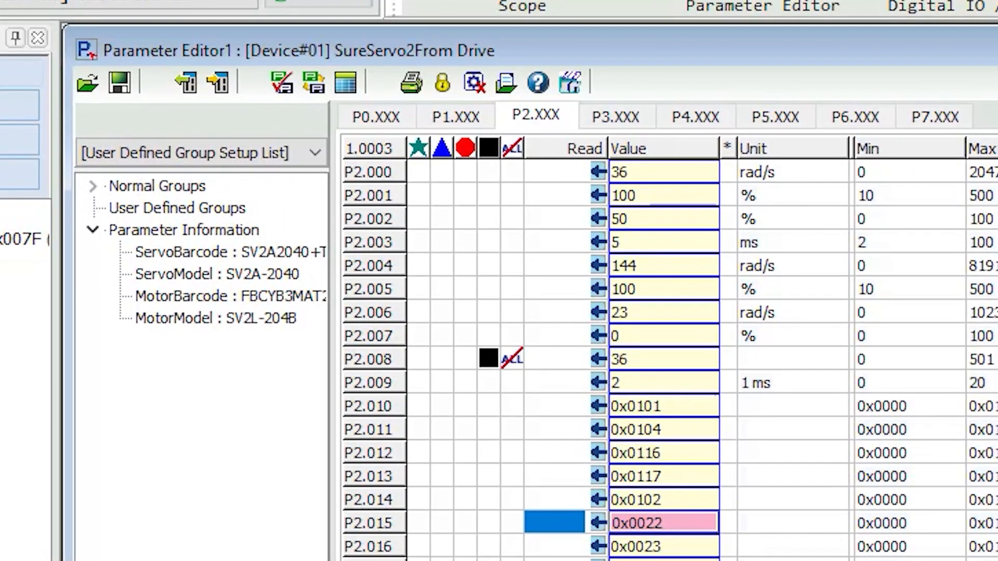
click(318, 83)
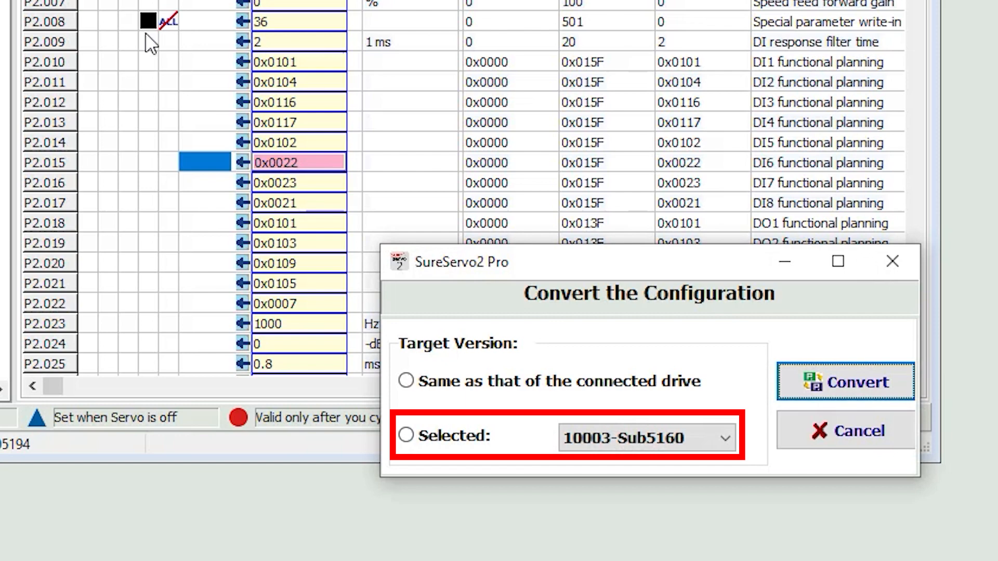
click(848, 437)
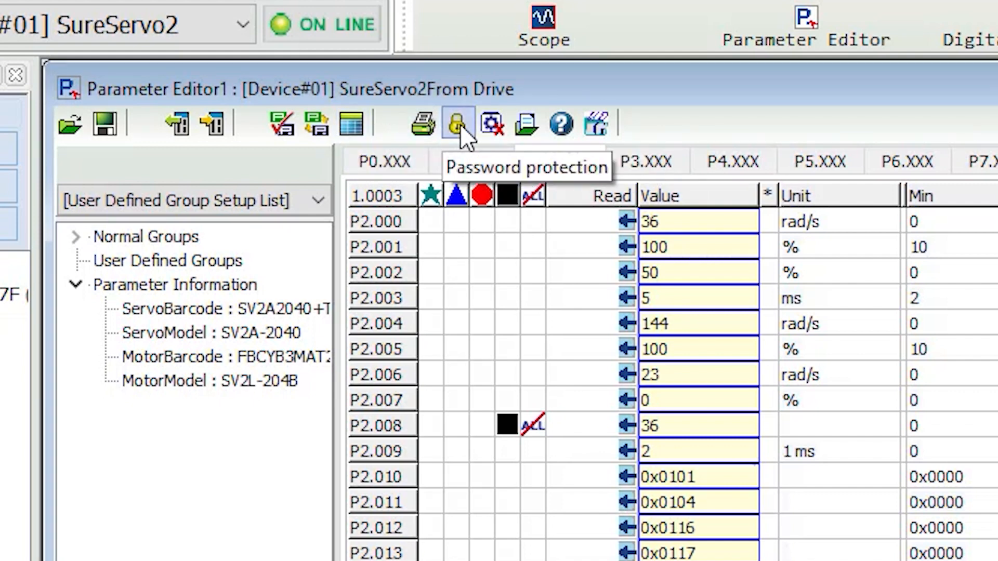
Open the User Defined Group Editor, list the Group 2 parameters and add a new group named MyGroup
click(596, 123)
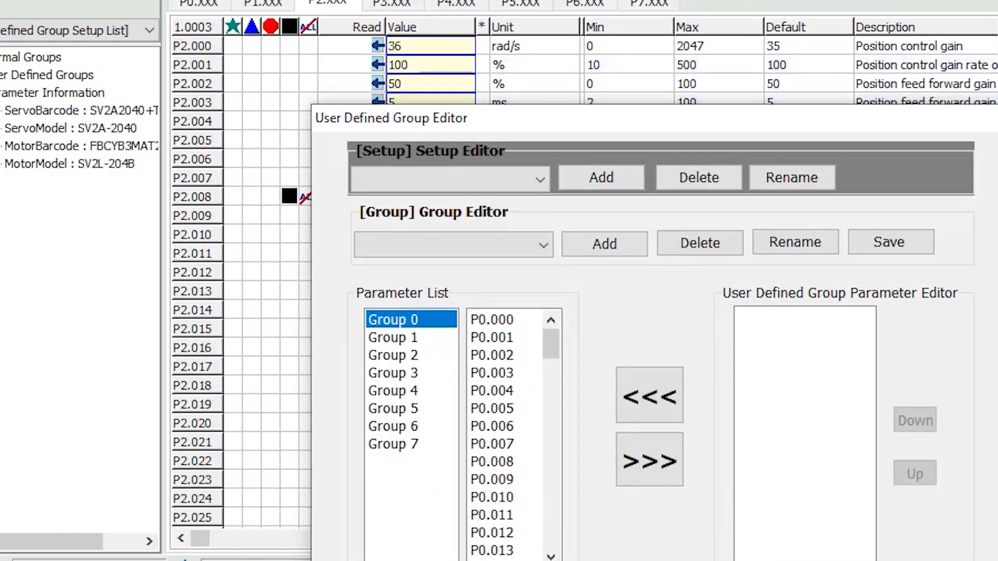
click(415, 380)
click(634, 266)
text(MyGroup)
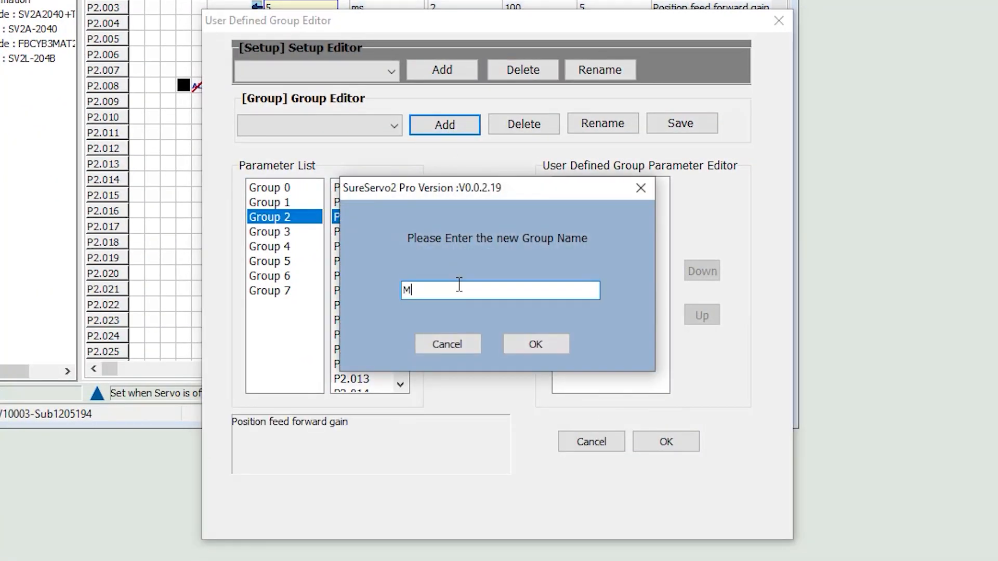
key(Return)
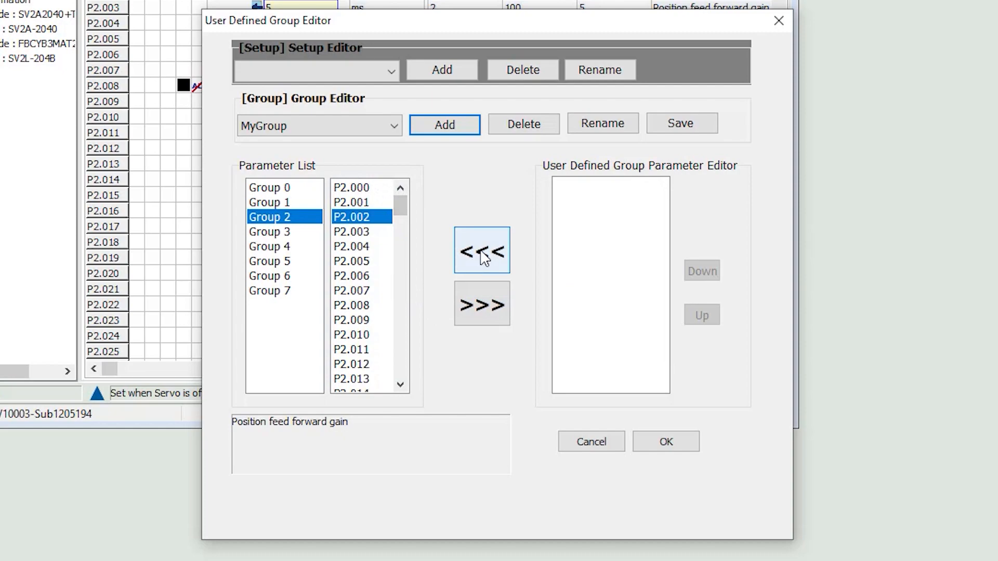
Add P2.002, P2.008 and all Group 0 parameters to MyGroup, accept the group and select it among the user defined groups
click(481, 304)
click(364, 305)
click(473, 308)
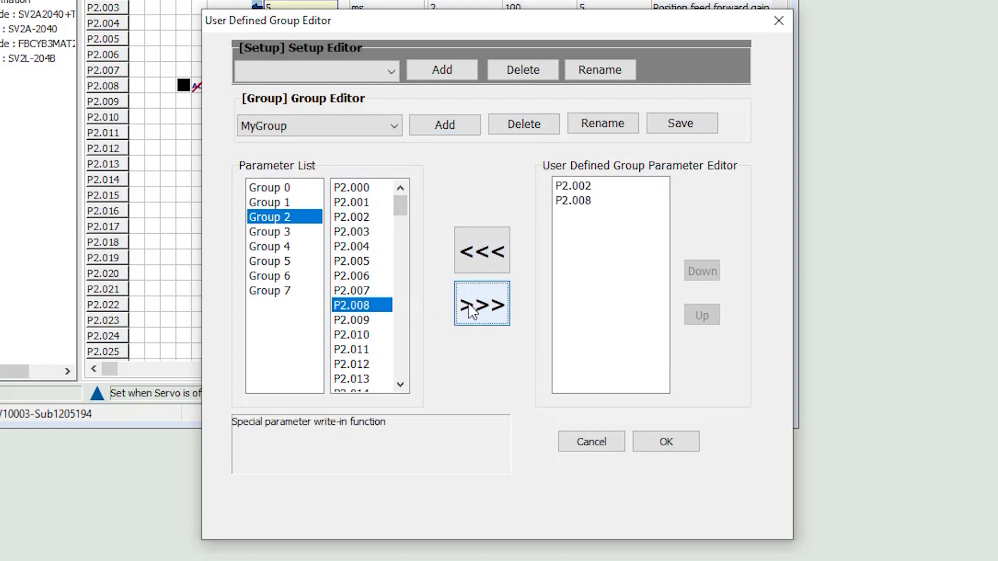
click(278, 191)
click(483, 304)
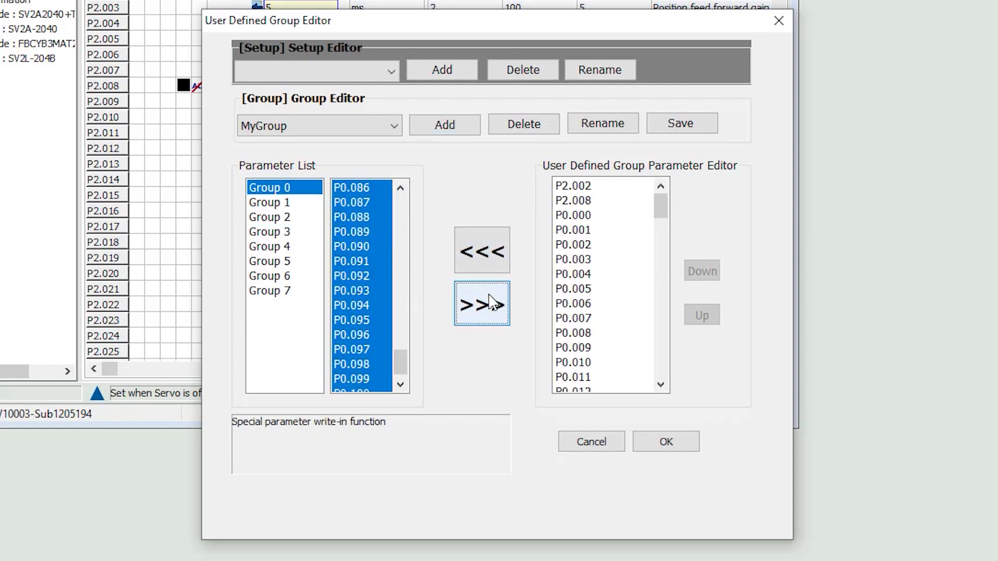
click(676, 441)
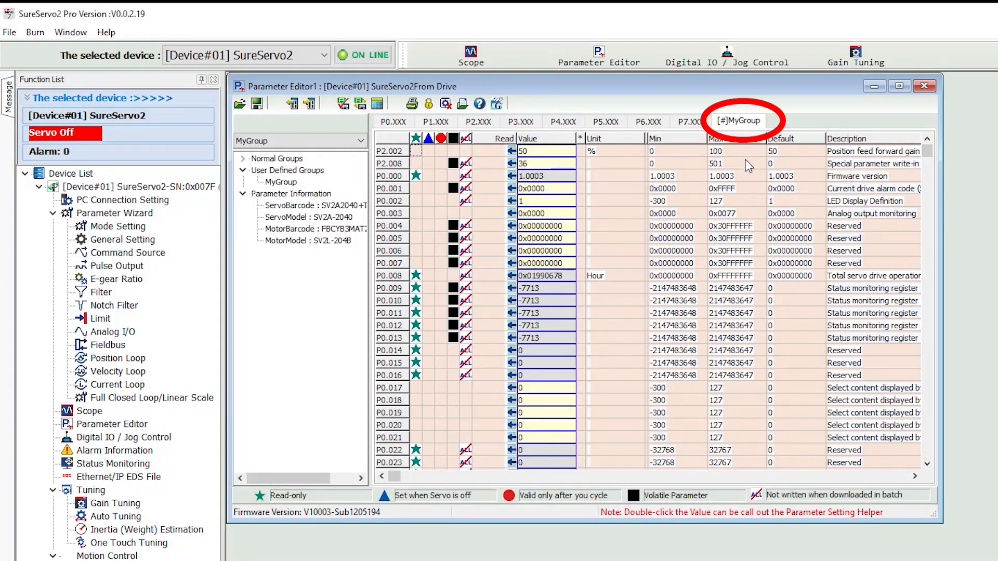
click(279, 184)
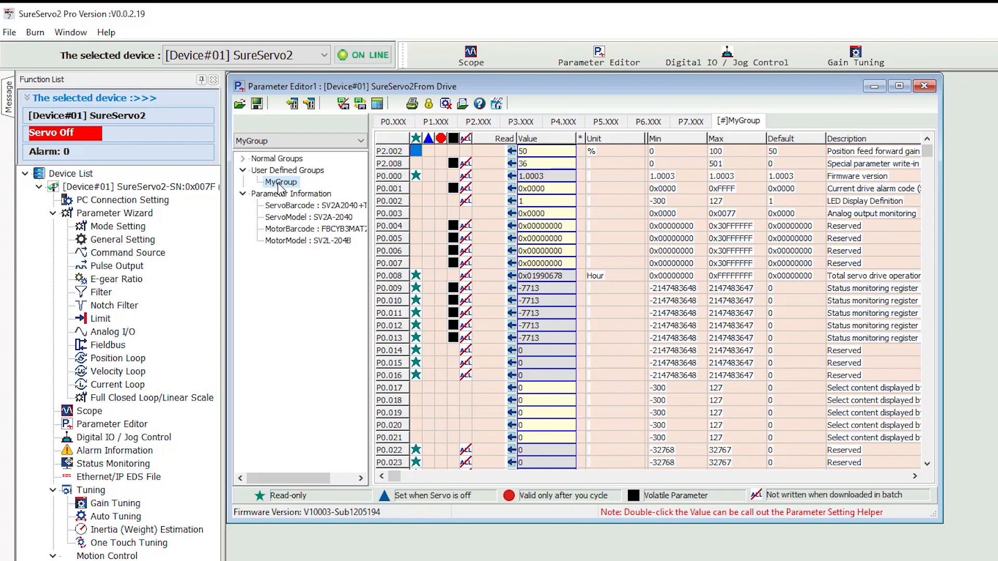
Open the Parameter Wizard's Mode Setting and try the PR operation mode before choosing [0x02] S: Speed control mode
click(108, 428)
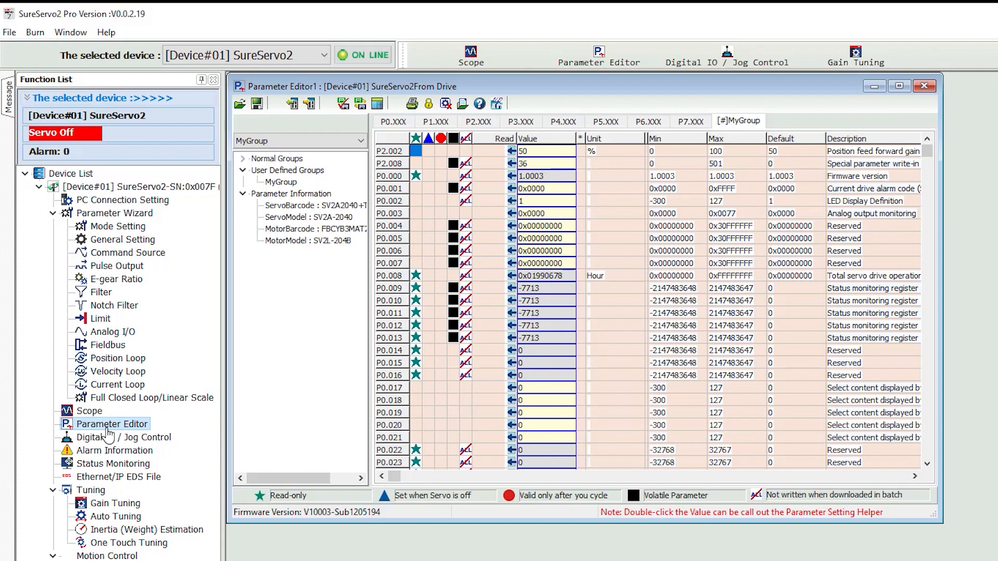
click(81, 214)
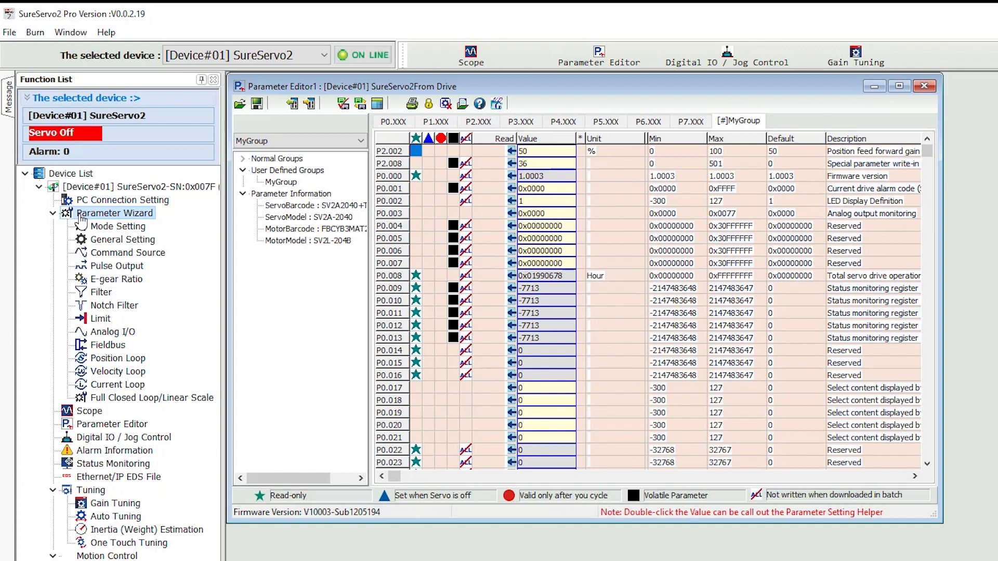
double_click(97, 227)
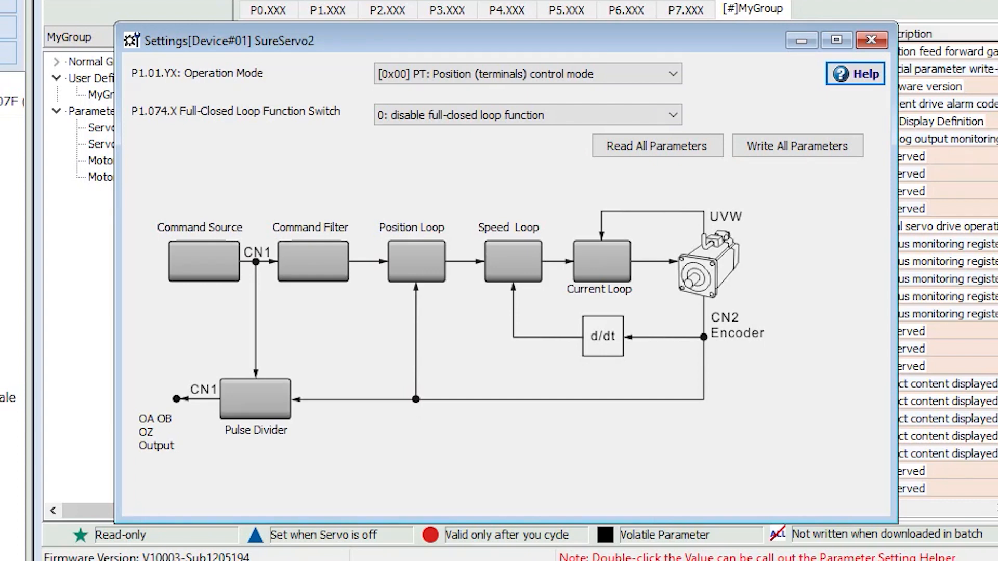
click(674, 73)
click(552, 106)
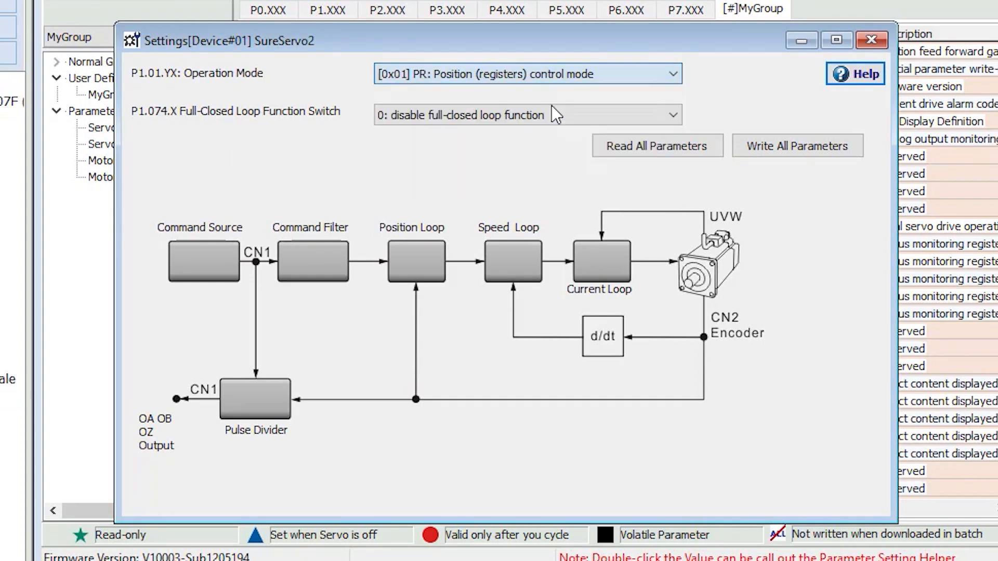
click(639, 74)
click(558, 106)
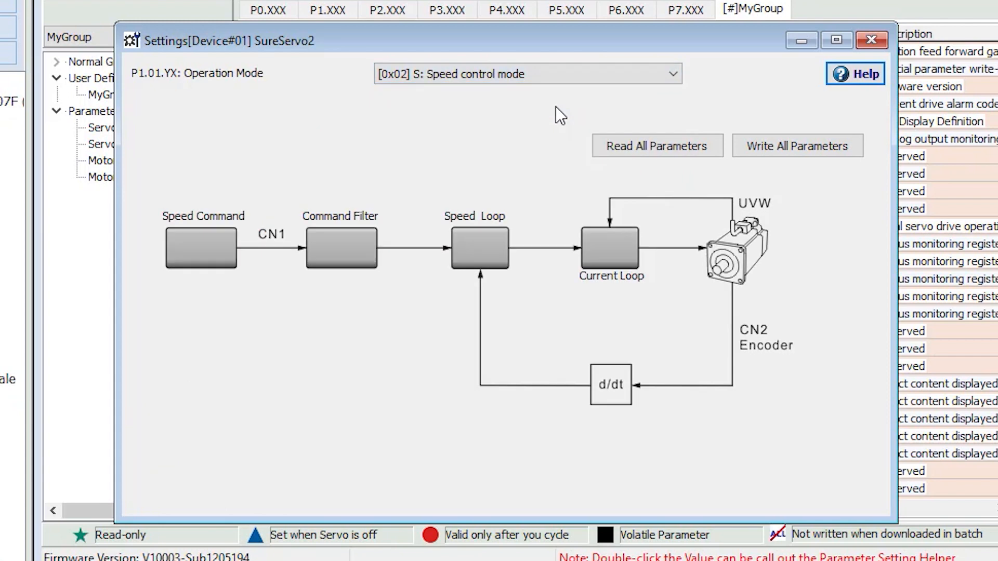
View the Command Filter and Speed Loop settings from the speed mode diagram, closing each window
click(351, 250)
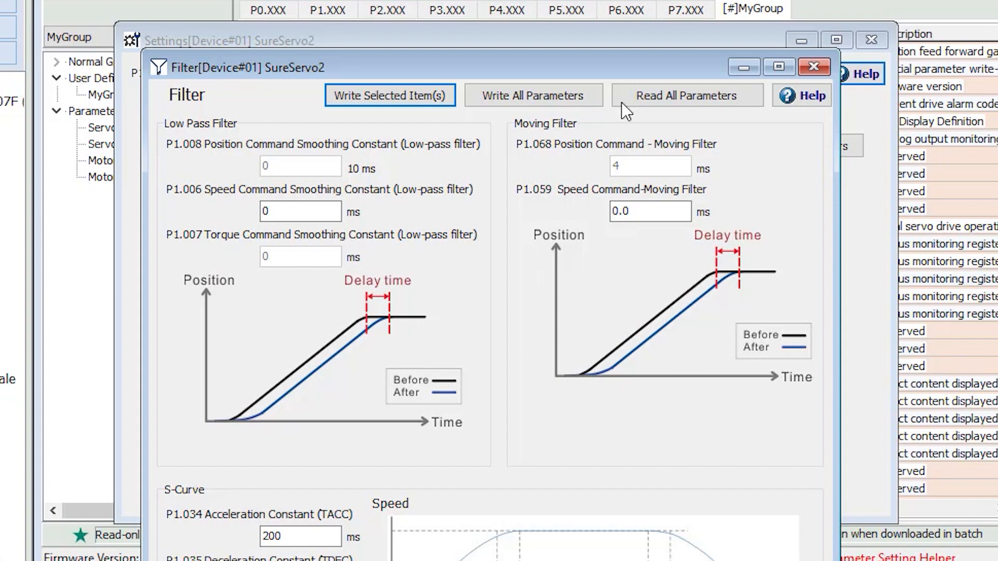
click(811, 63)
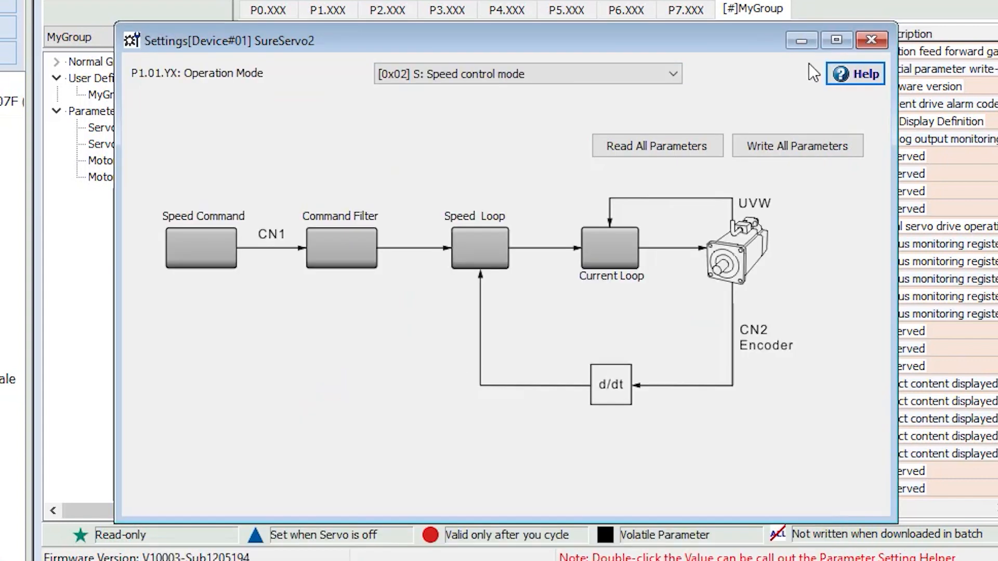
click(489, 248)
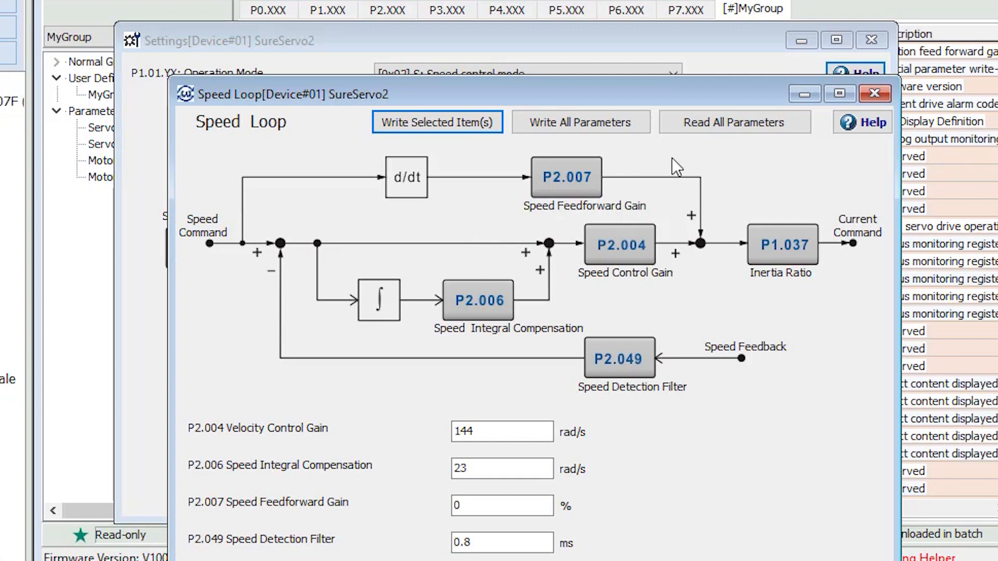
click(875, 93)
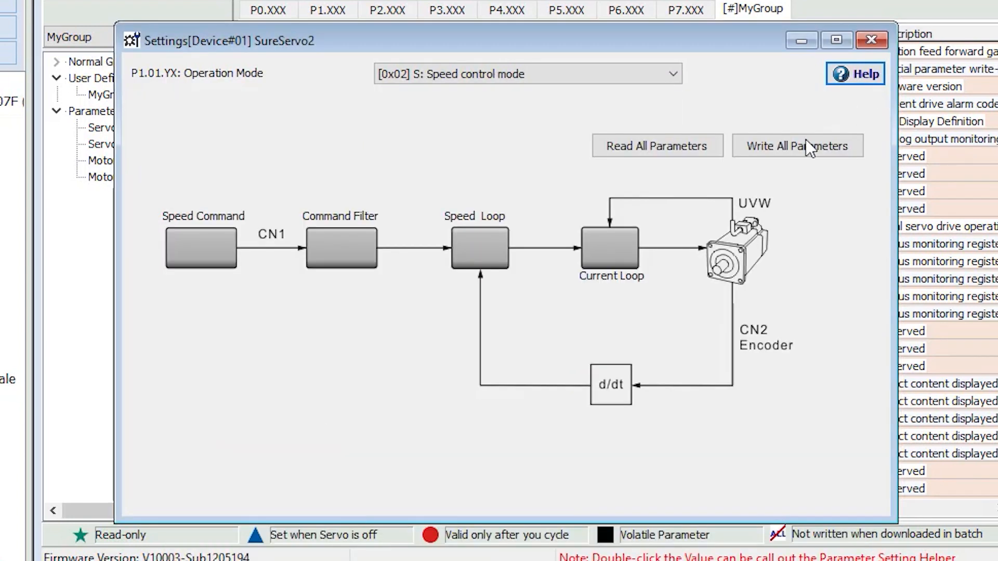
View the Current Loop settings and their Notch Filter page, and close all the mode setting windows
click(607, 263)
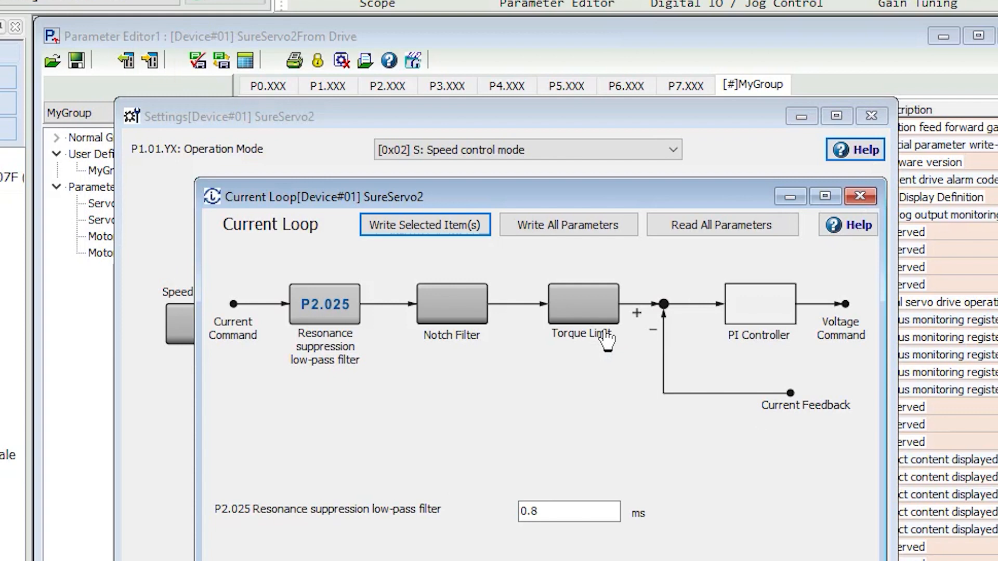
click(468, 316)
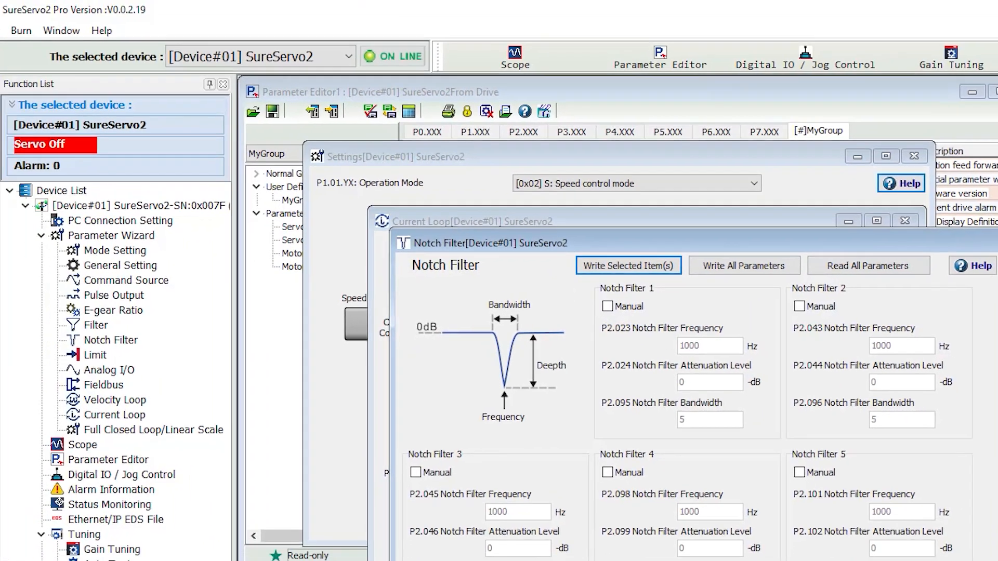
click(995, 222)
click(860, 196)
click(872, 116)
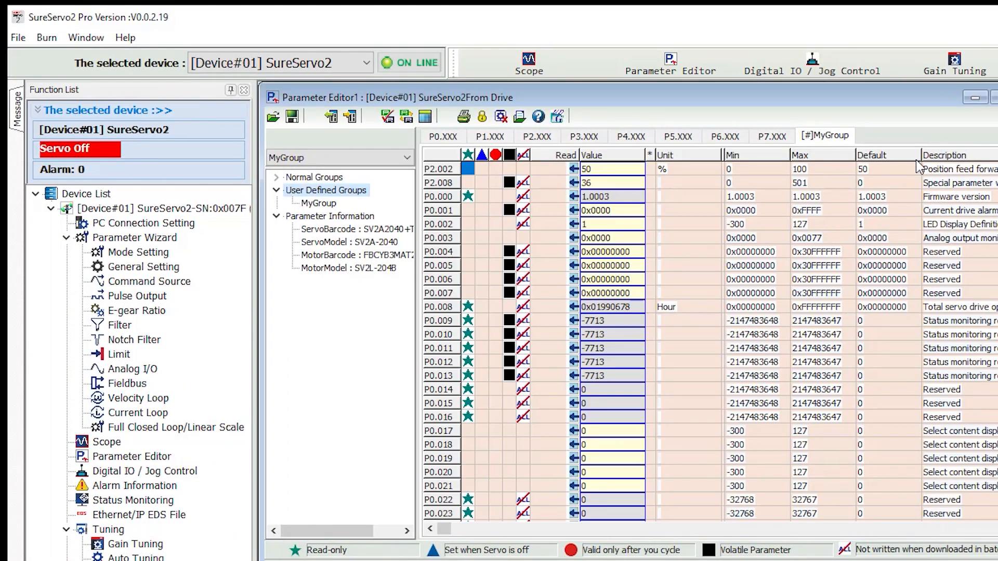
View the General Setting, Pulse Output and E-gear Ratio pages of the Parameter Wizard
double_click(138, 268)
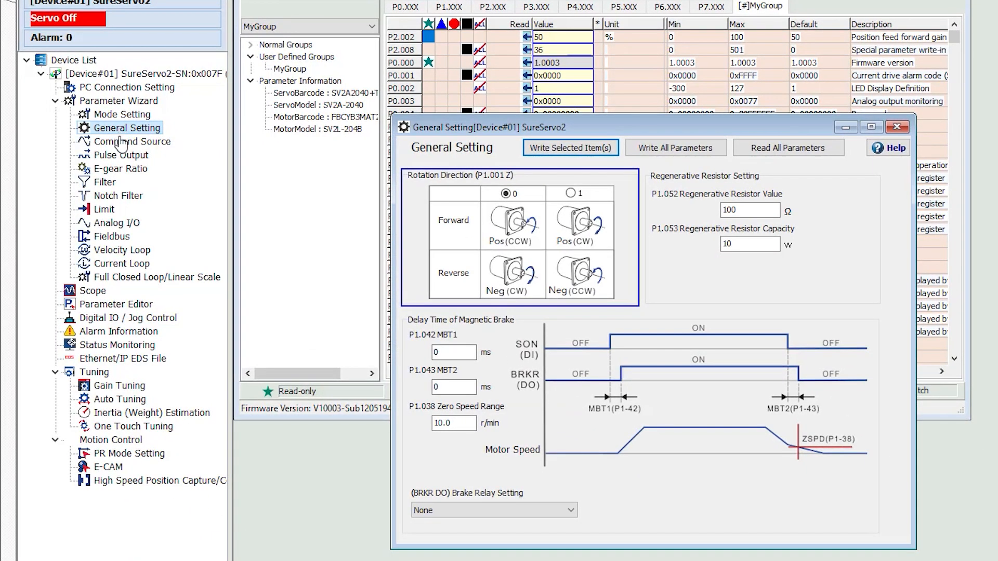
double_click(121, 156)
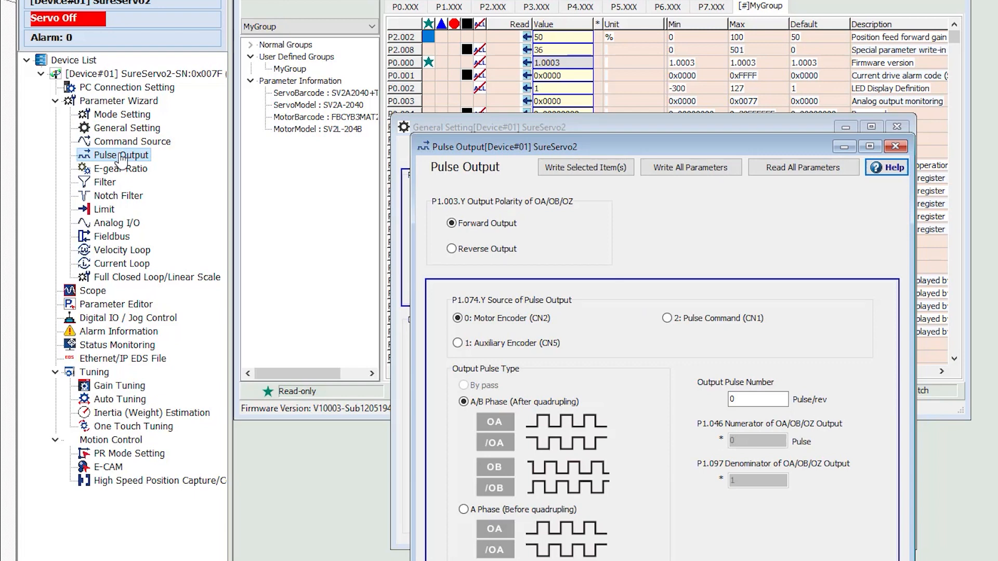
double_click(120, 169)
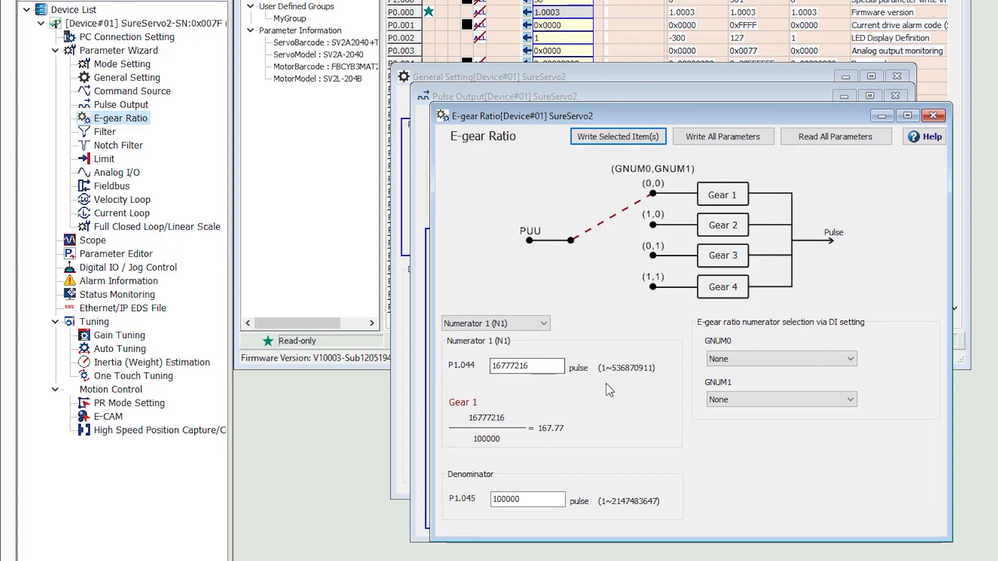
View the digital input choices for GNUM0 without selecting one, and close the E-gear Ratio, Pulse Output and General Setting windows
click(852, 359)
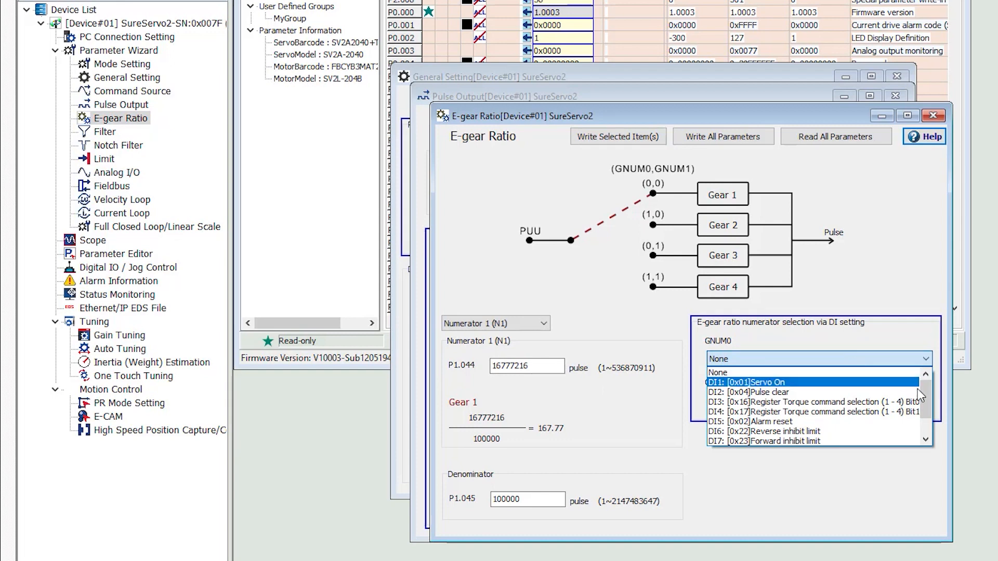
mouse_move(925, 394)
mouse_down()
mouse_move(930, 420)
mouse_move(930, 384)
mouse_up()
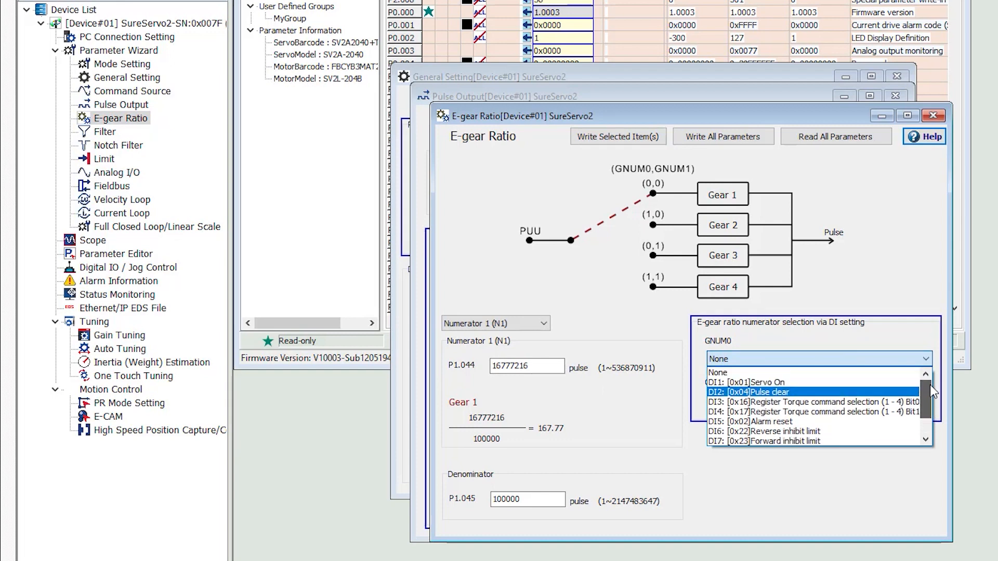
click(906, 334)
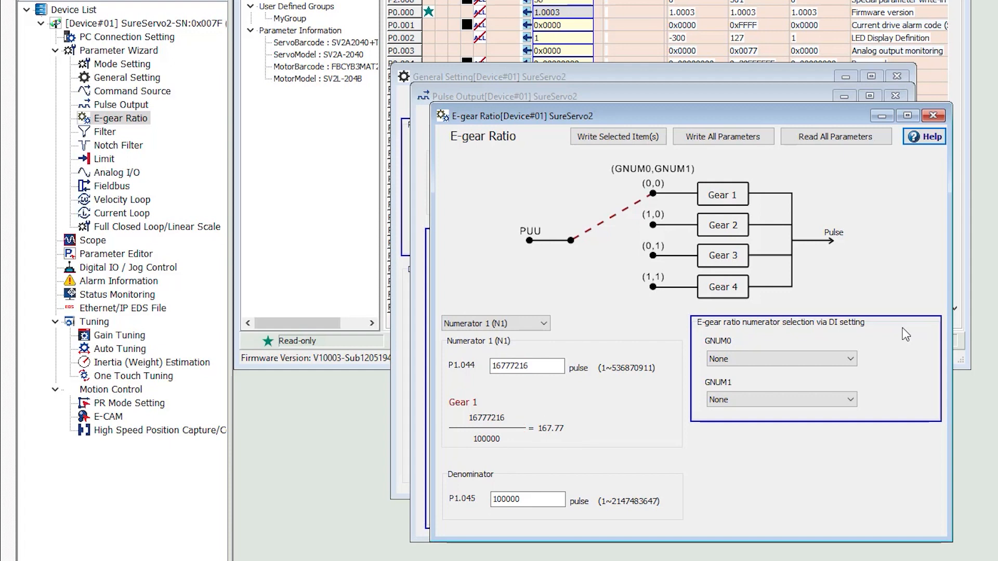
click(933, 115)
click(933, 115)
click(896, 76)
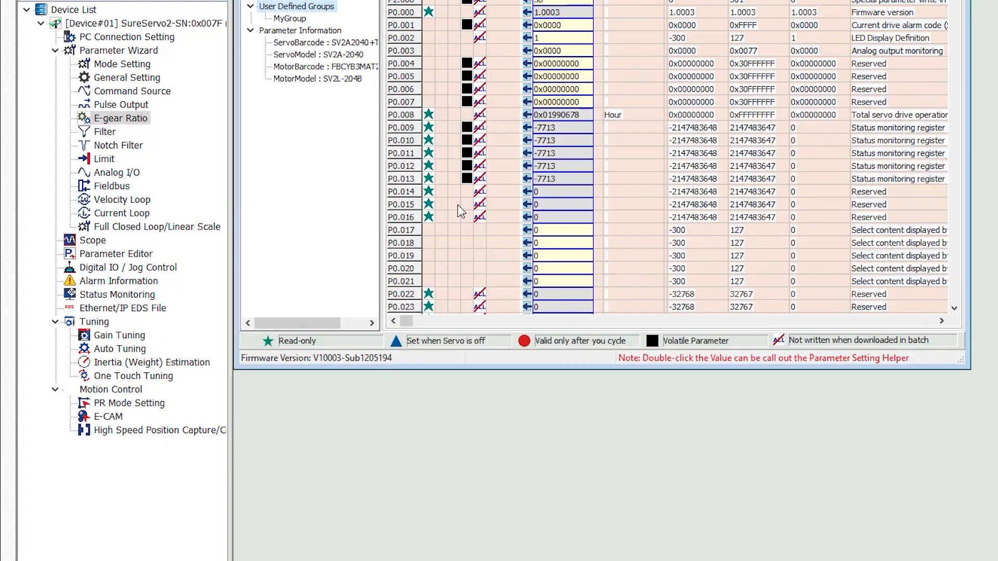
View the software, speed and torque limit settings in the Limit wizard and close it
click(104, 159)
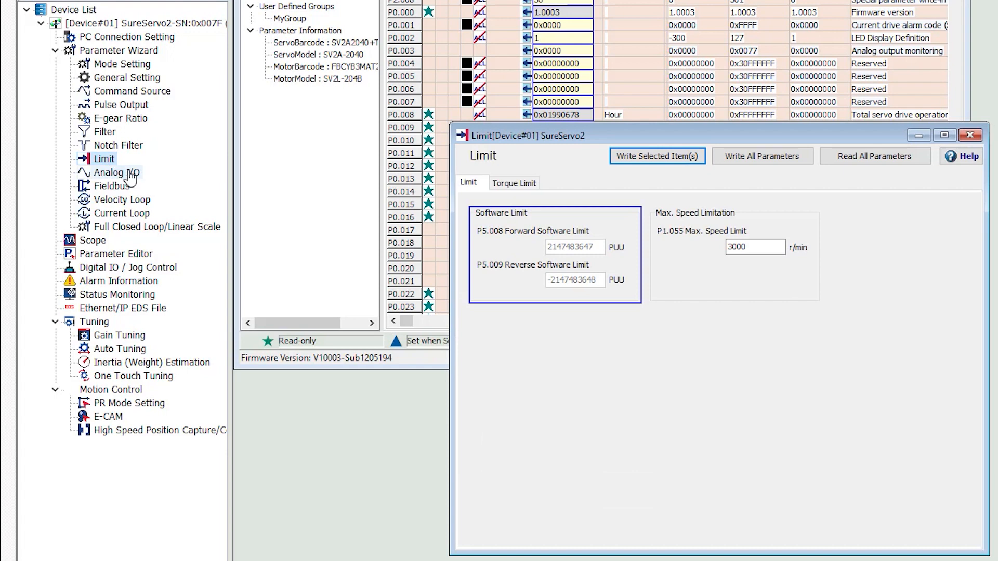
click(511, 184)
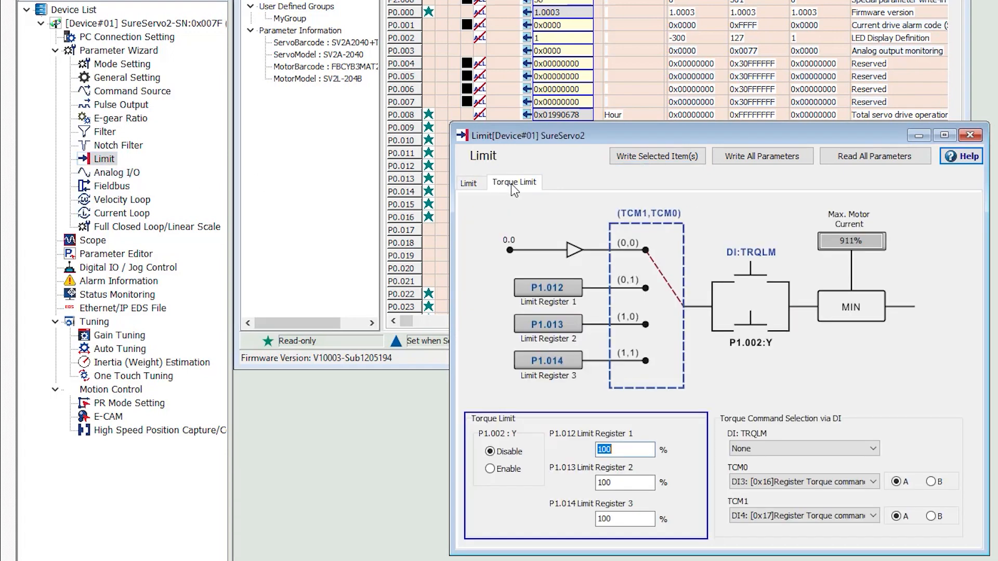
click(969, 135)
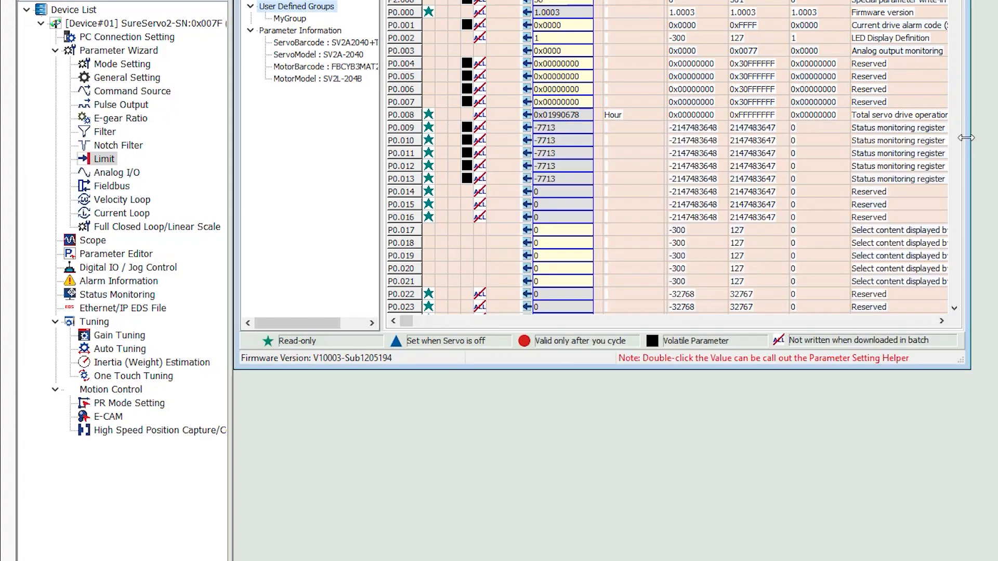
View the Analog I/O torque and position command inputs and the MON1 monitoring item choices, and close the window
click(108, 176)
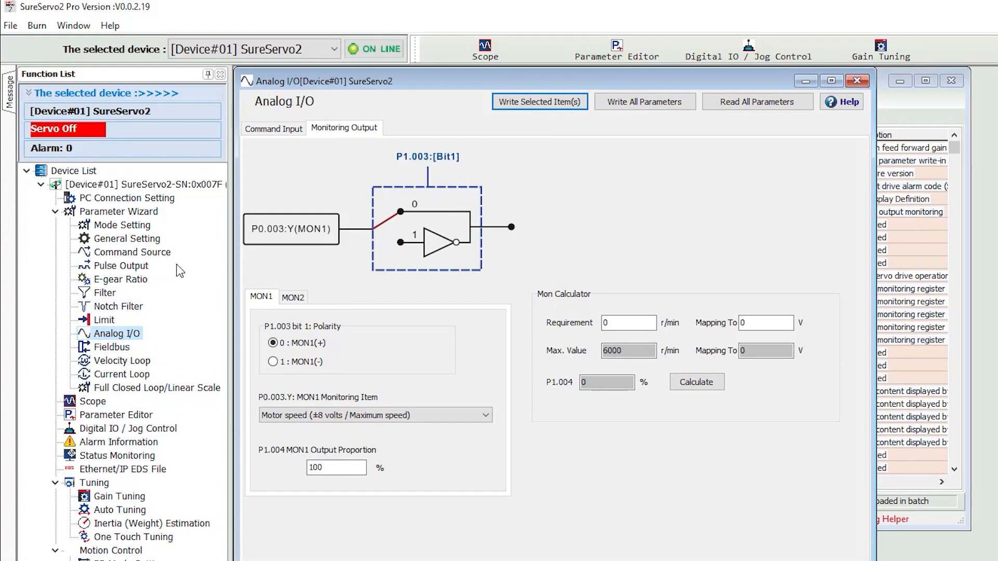
click(268, 11)
click(337, 148)
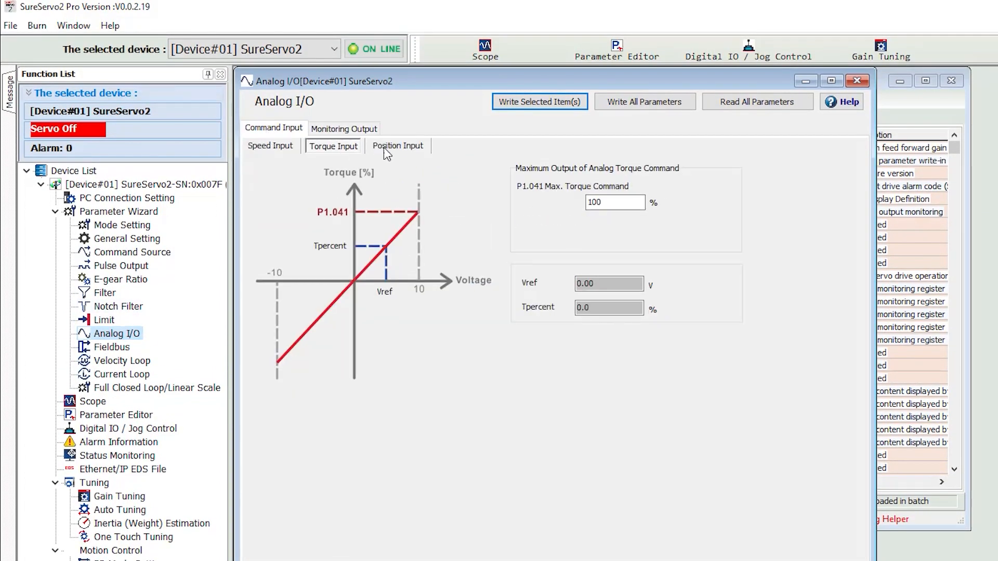
click(394, 148)
click(350, 128)
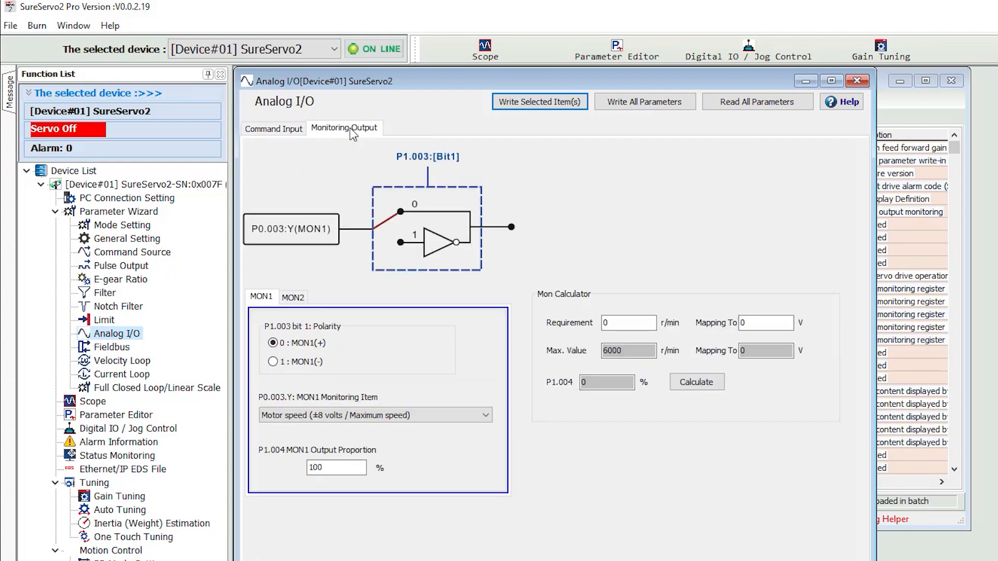
click(485, 416)
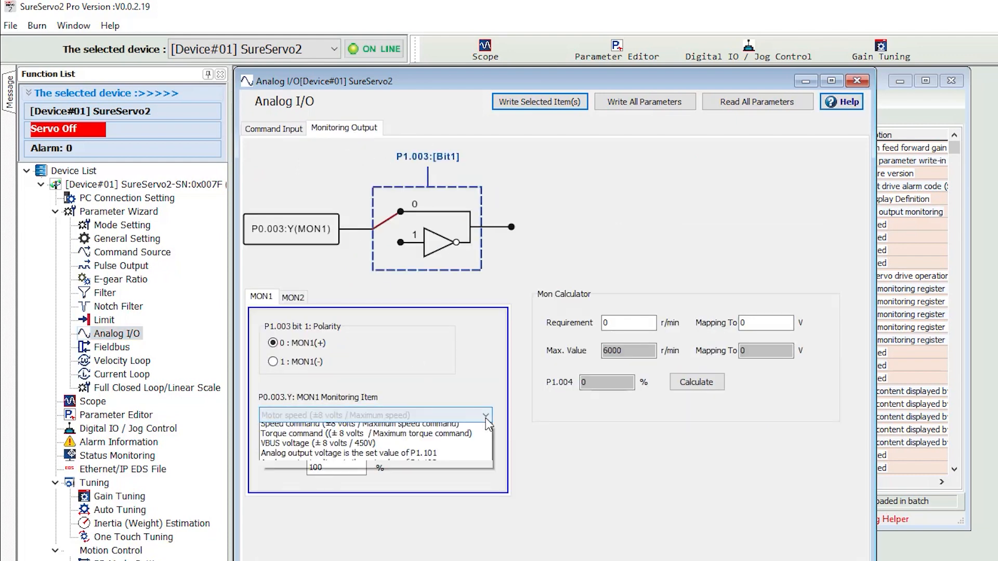
click(485, 418)
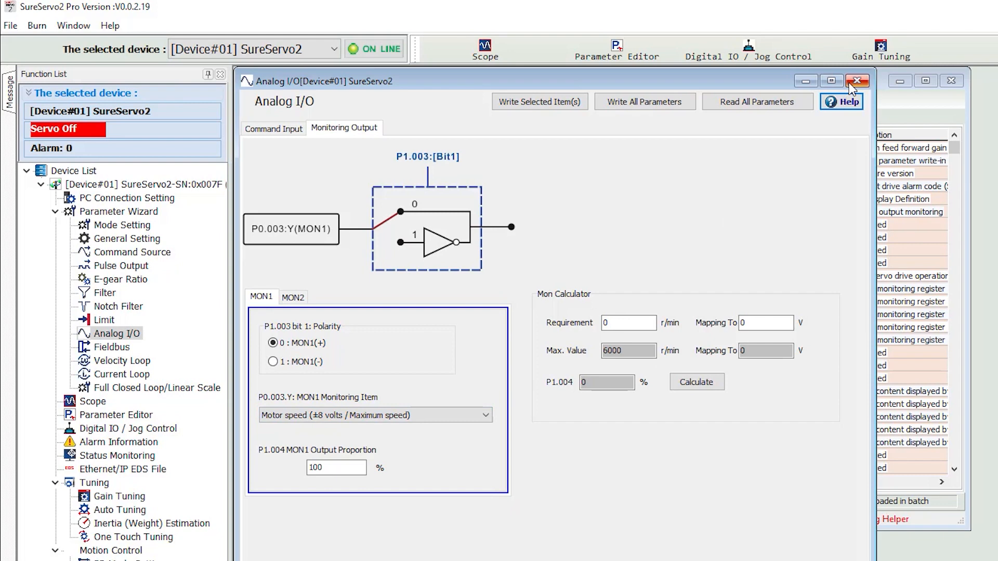
click(849, 83)
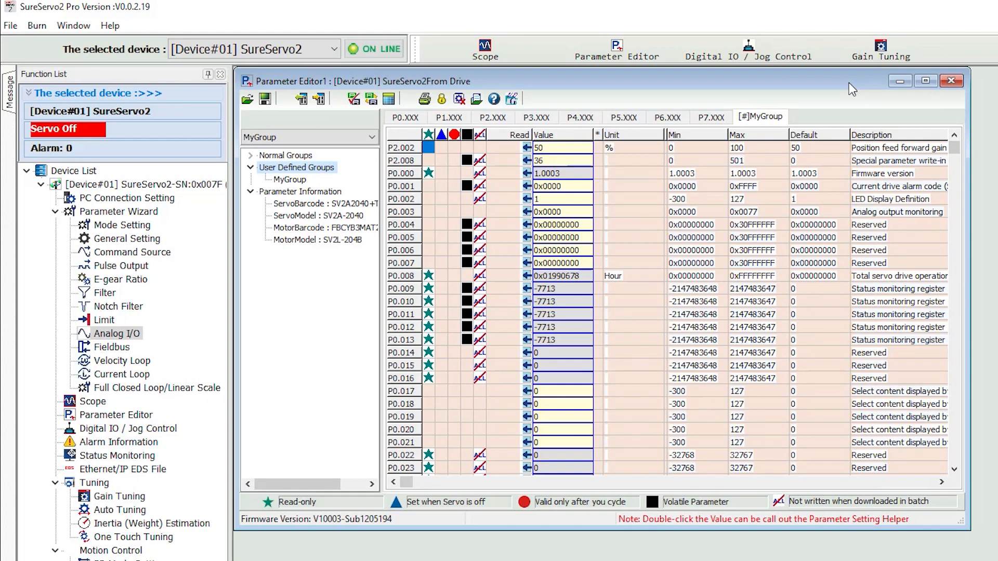
Open the Scope, and view the digital I/O status and jog settings in Digital IO / Jog Control before closing it
click(93, 403)
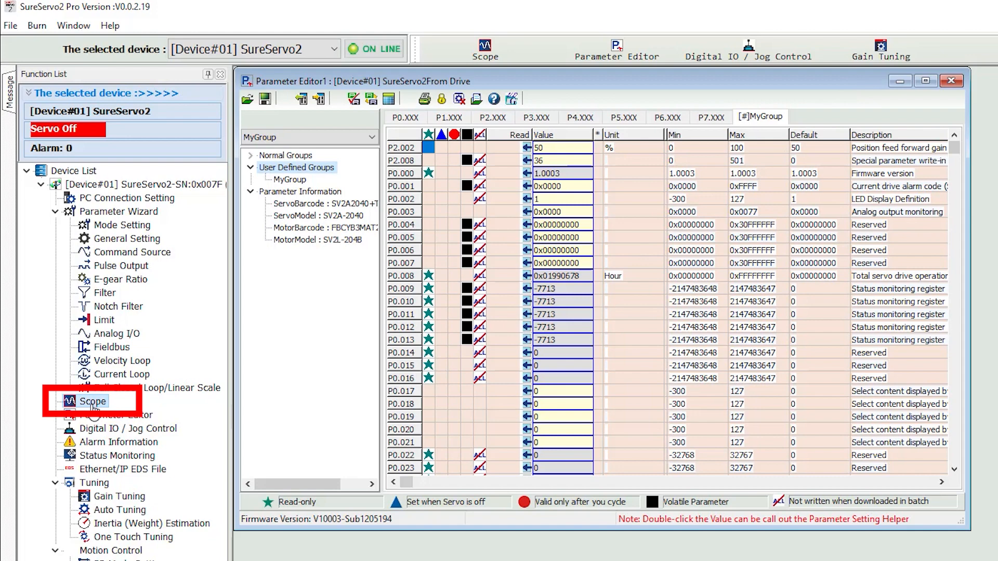
double_click(93, 404)
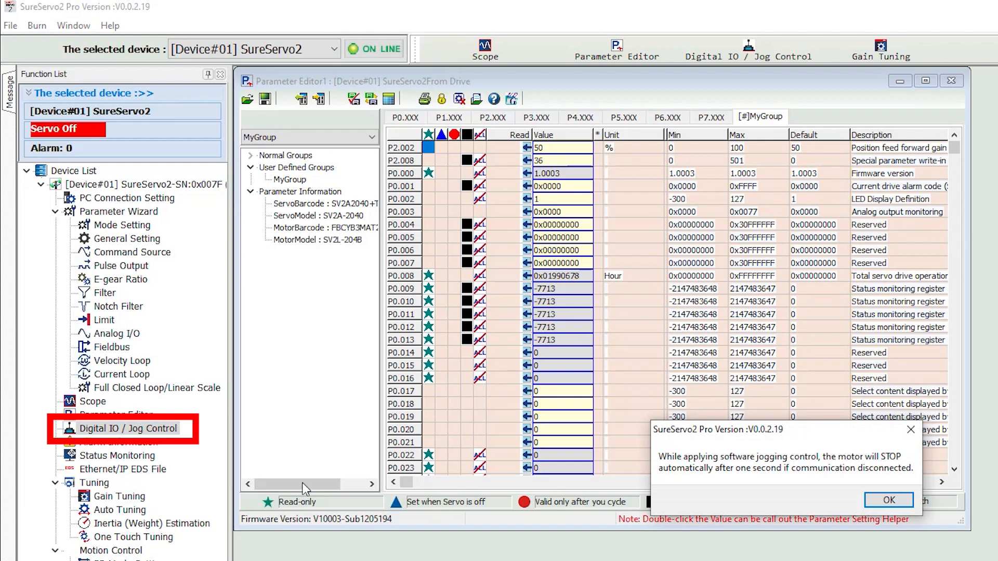
click(890, 502)
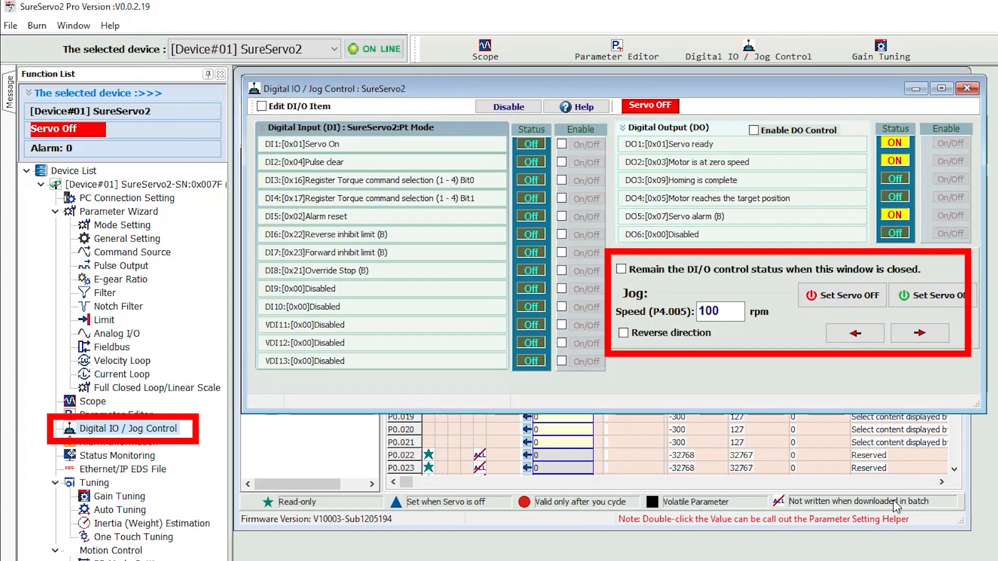
click(961, 86)
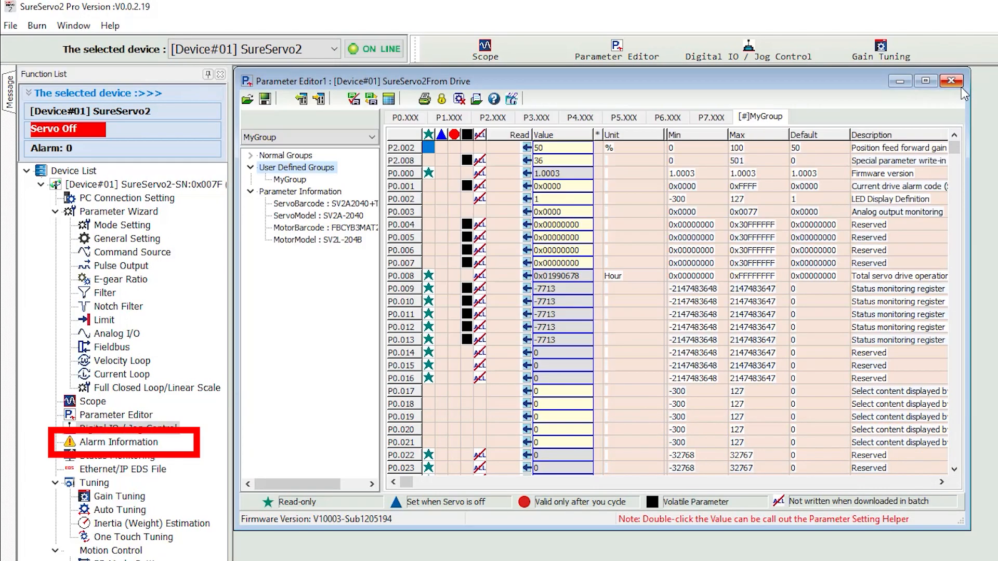
Run Status Monitoring for the drive to read its monitoring items live, stop it and close the window
double_click(116, 458)
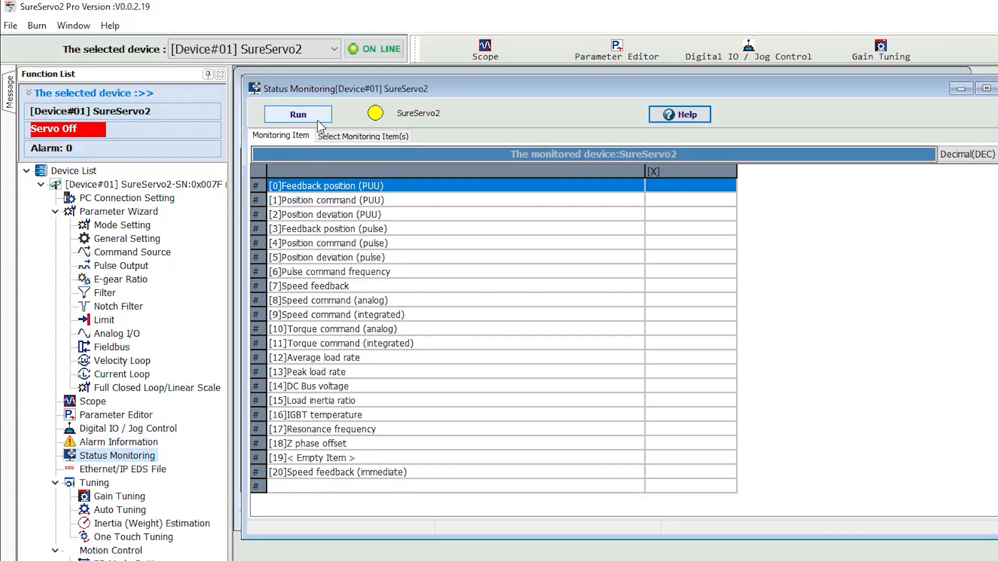
click(315, 113)
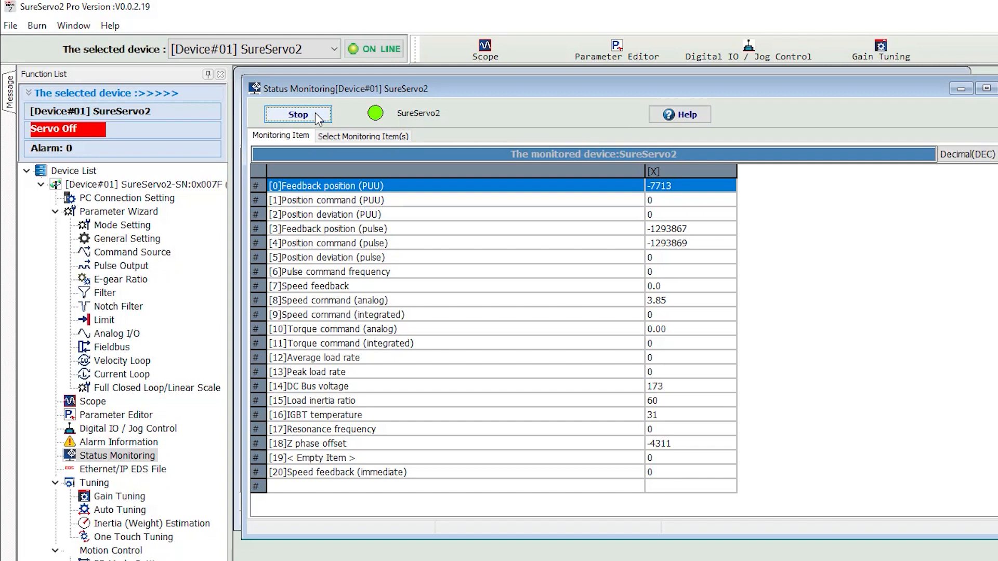
click(315, 113)
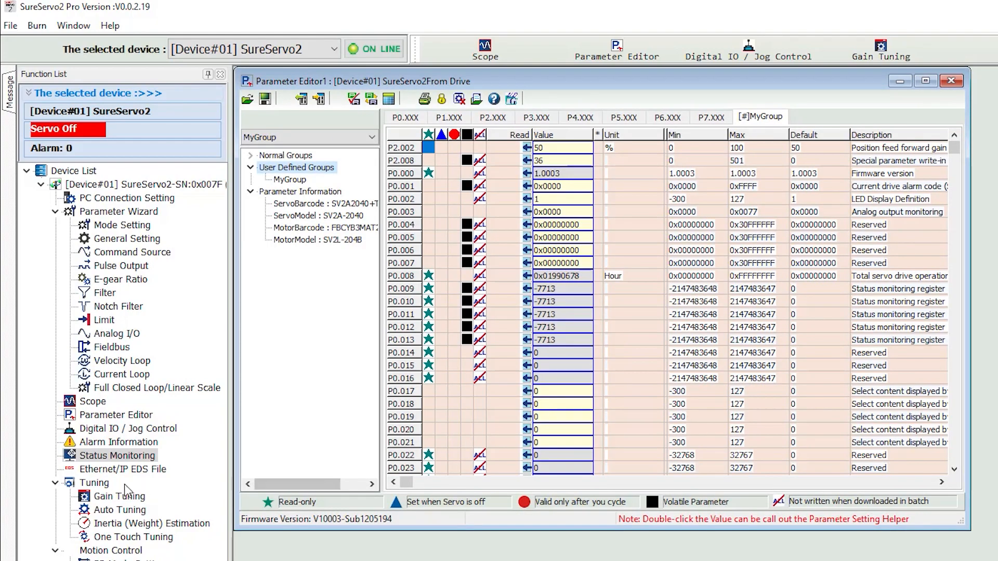
Open the Ethernet/IP EDS File function for the connected drive
double_click(106, 469)
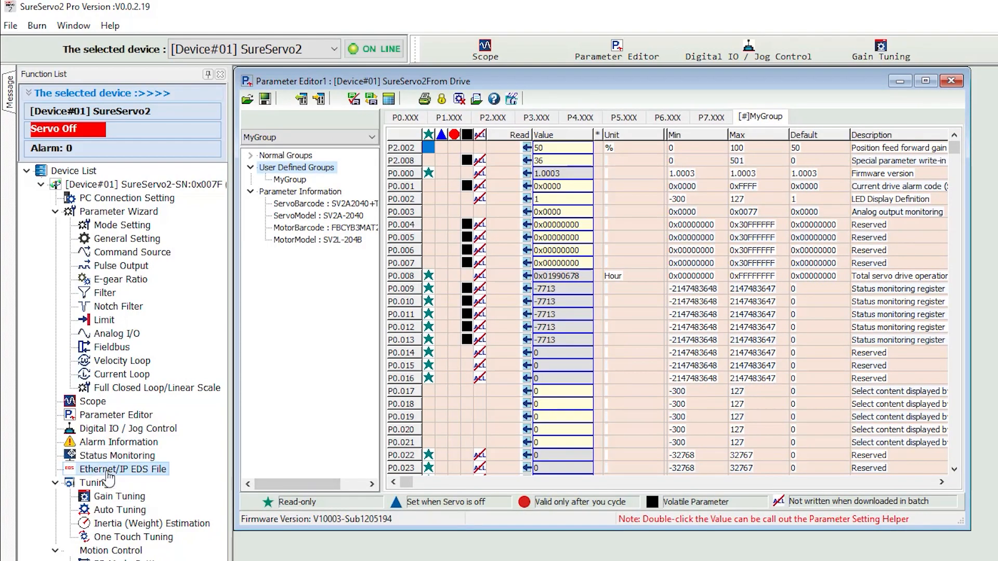